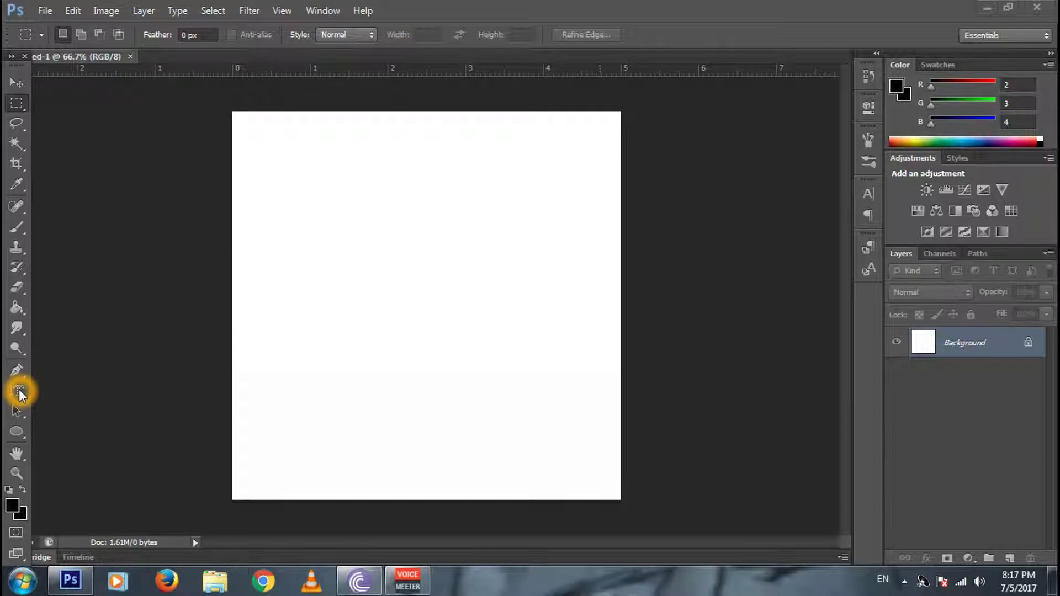
# Choose the Horizontal Type Tool from the type tool flyout (36 pt Microsoft Sans Serif)
pyautogui.click(18, 393)
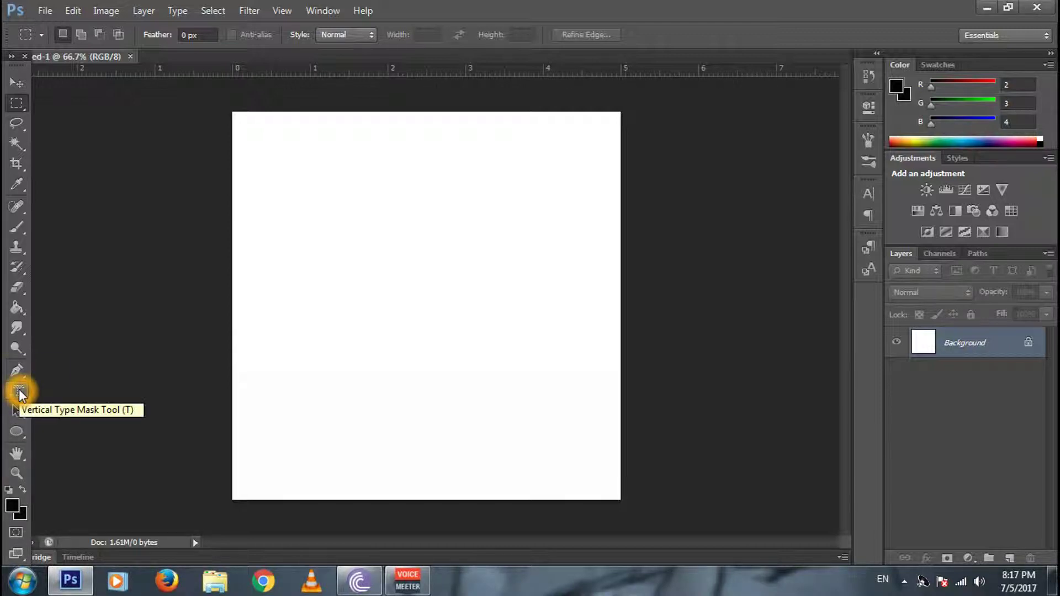
pyautogui.click(19, 391)
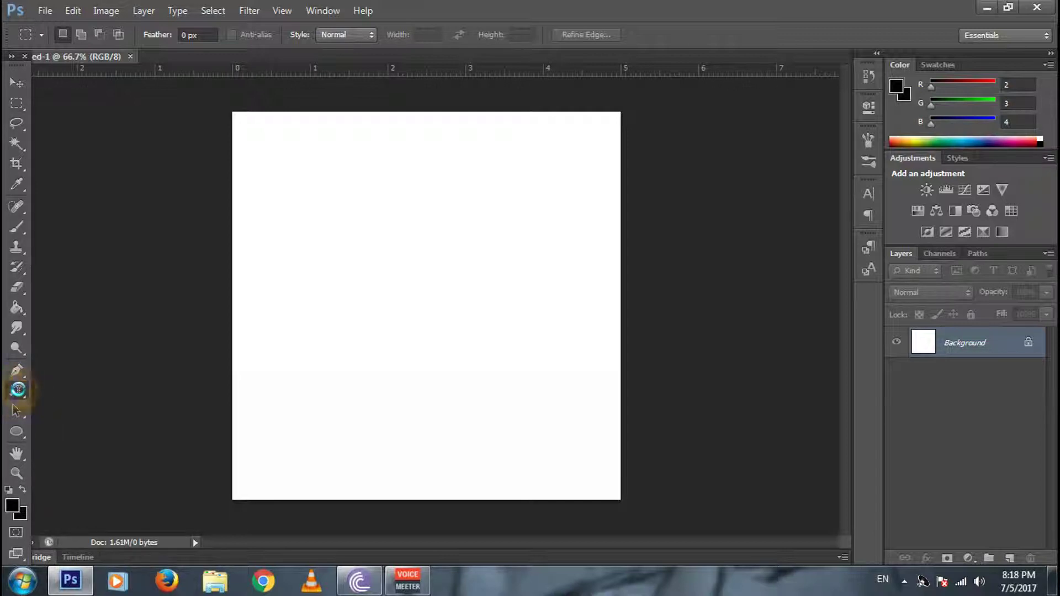
pyautogui.rightClick(19, 392)
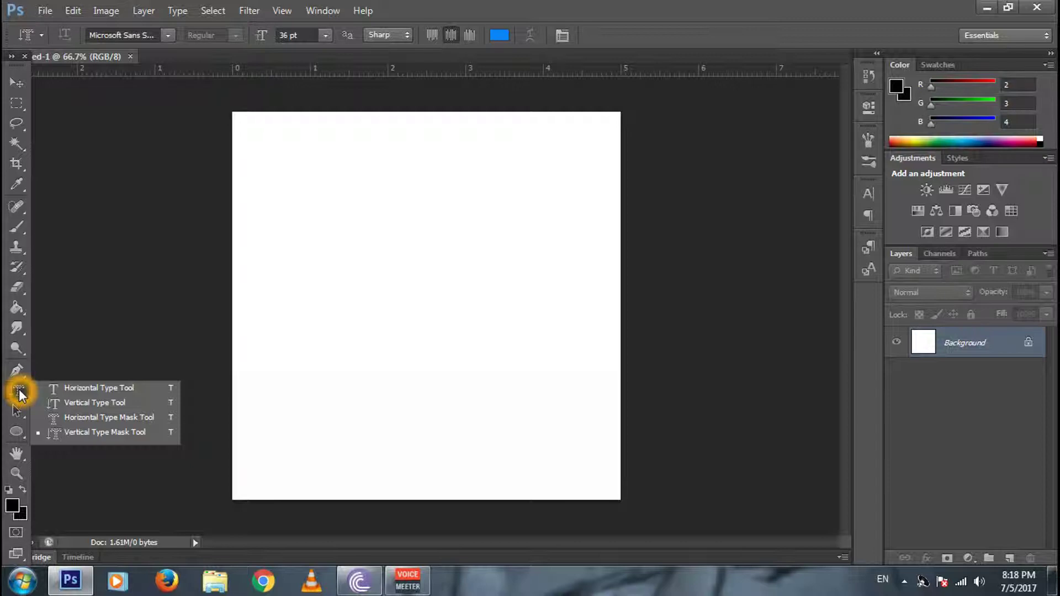
pyautogui.click(75, 392)
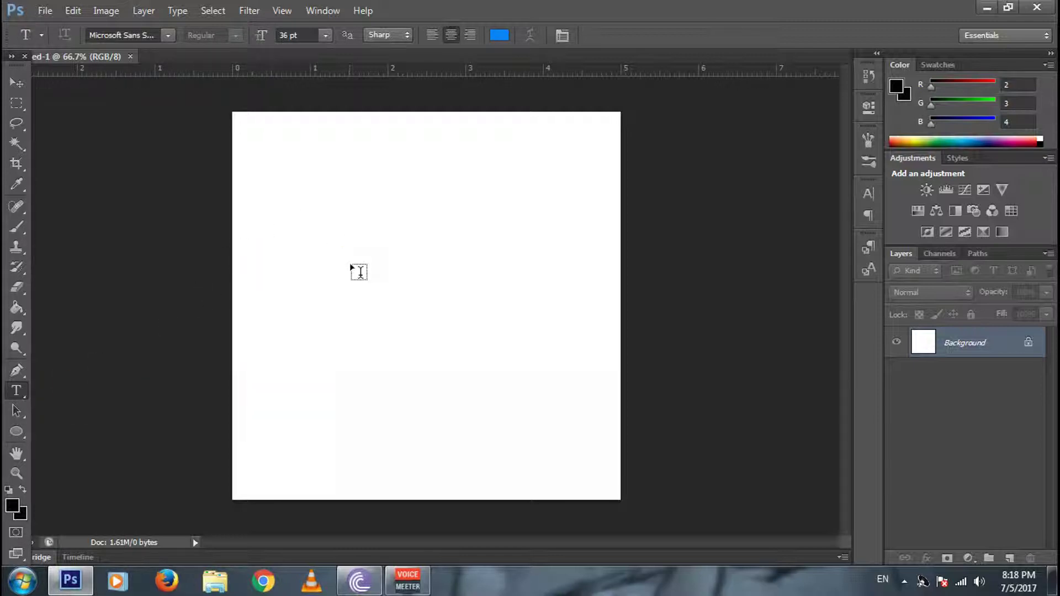
# Type and commit blue 'text tool' on the canvas, then move it slightly down and right
pyautogui.click(413, 274)
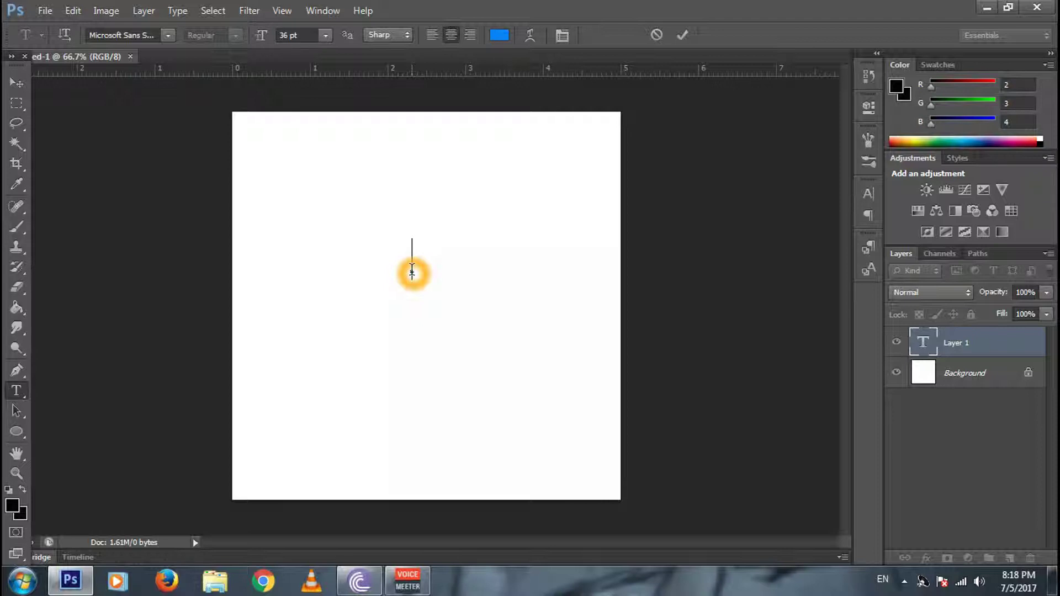
pyautogui.write('text tool')
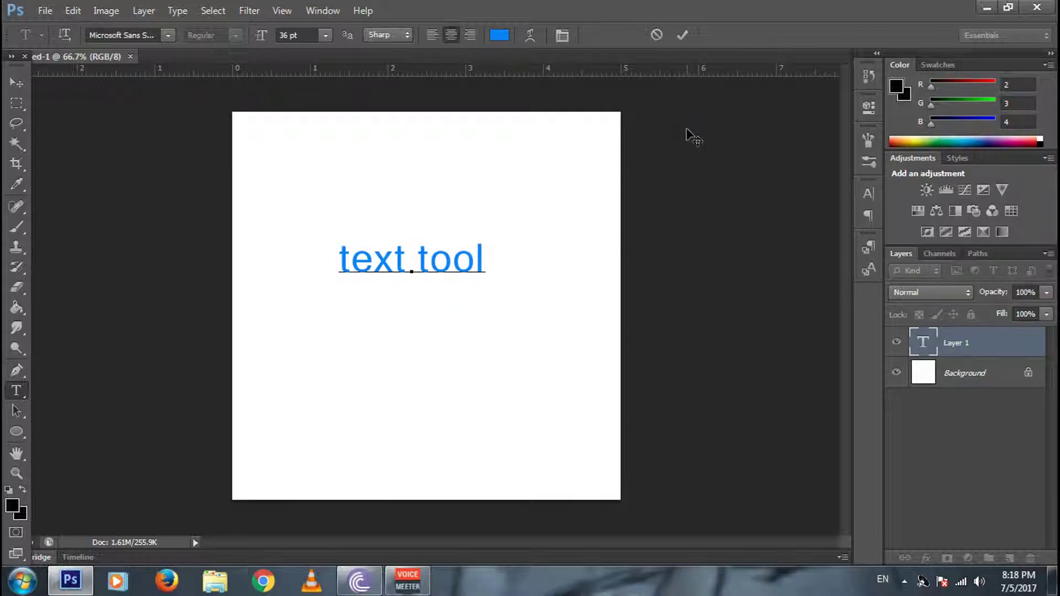
pyautogui.click(680, 42)
pyautogui.click(684, 40)
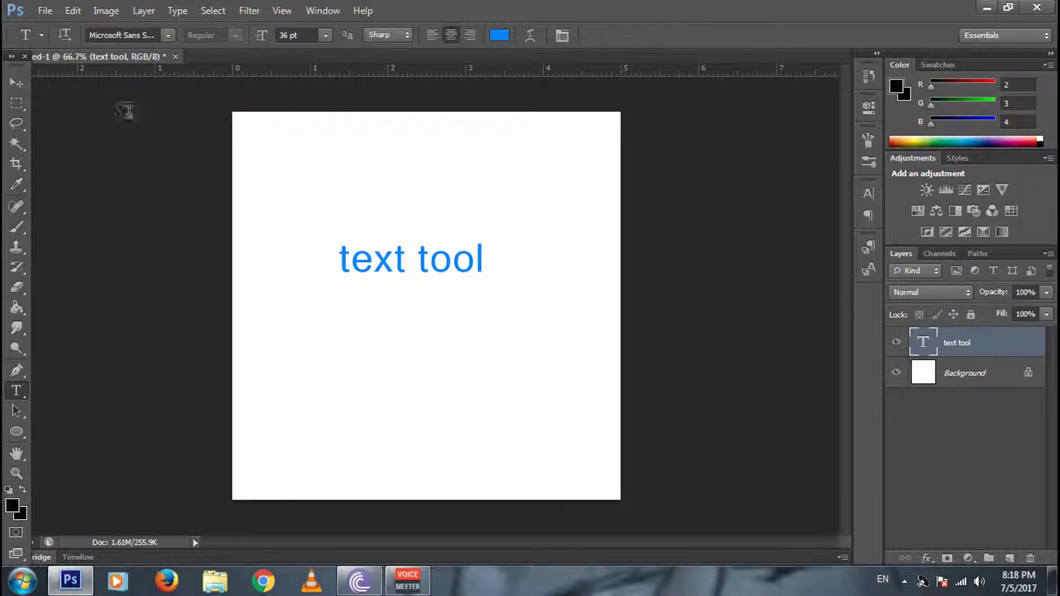
pyautogui.click(7, 83)
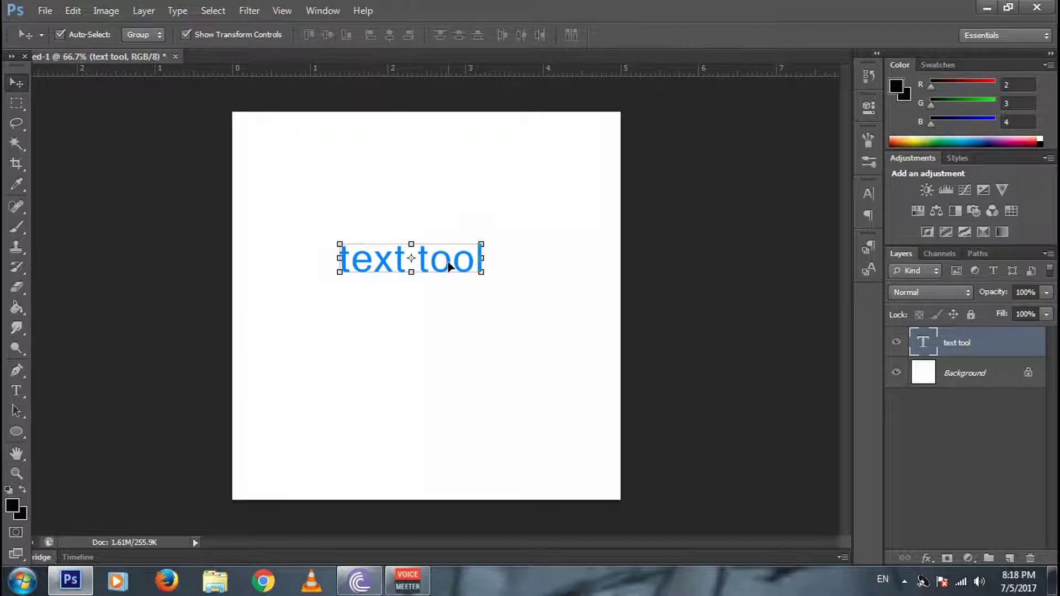
pyautogui.moveTo(449, 263); pyautogui.dragTo(466, 308)
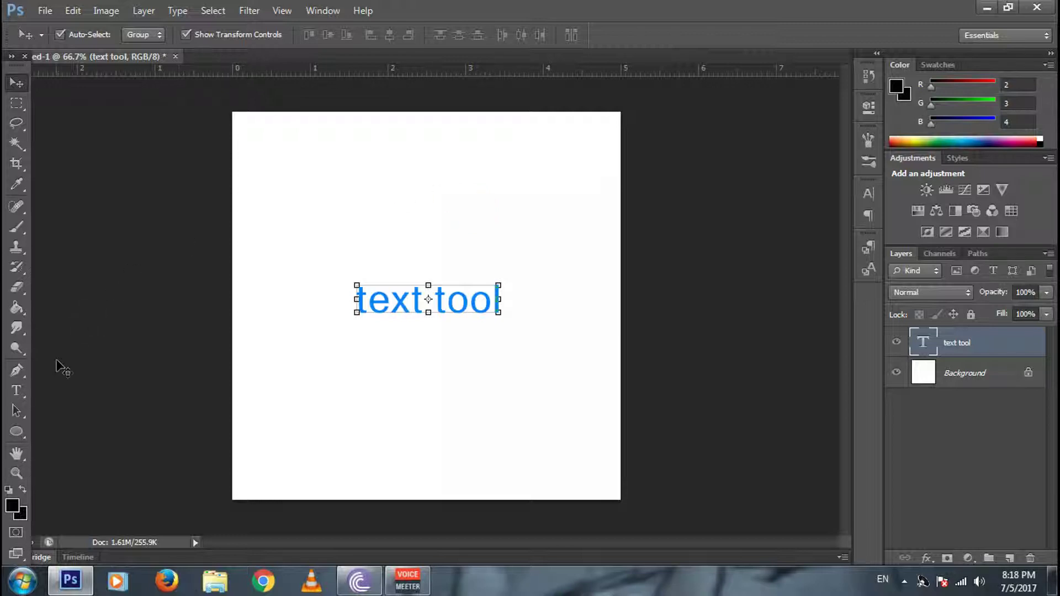
# Select the 'text tool' words and set their font to Modern No. 20
pyautogui.click(25, 395)
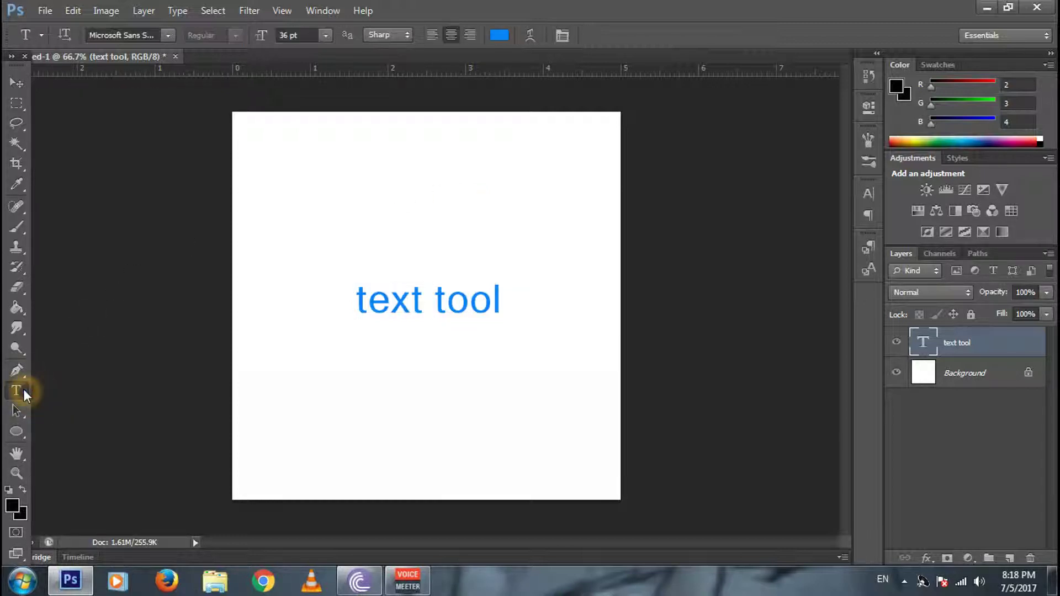
pyautogui.click(360, 300)
pyautogui.moveTo(356, 300); pyautogui.dragTo(514, 291)
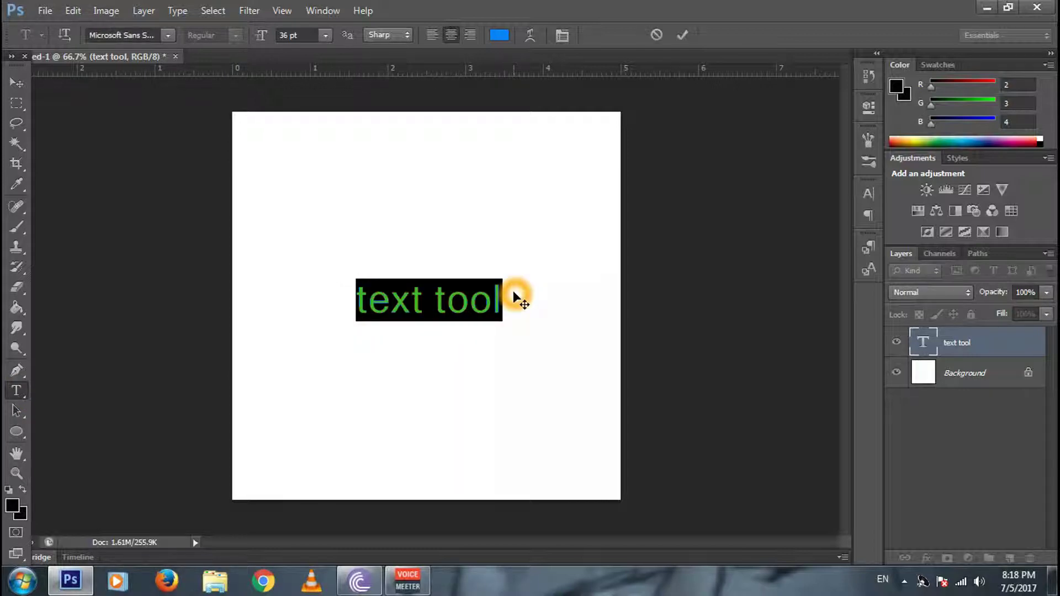
pyautogui.click(167, 35)
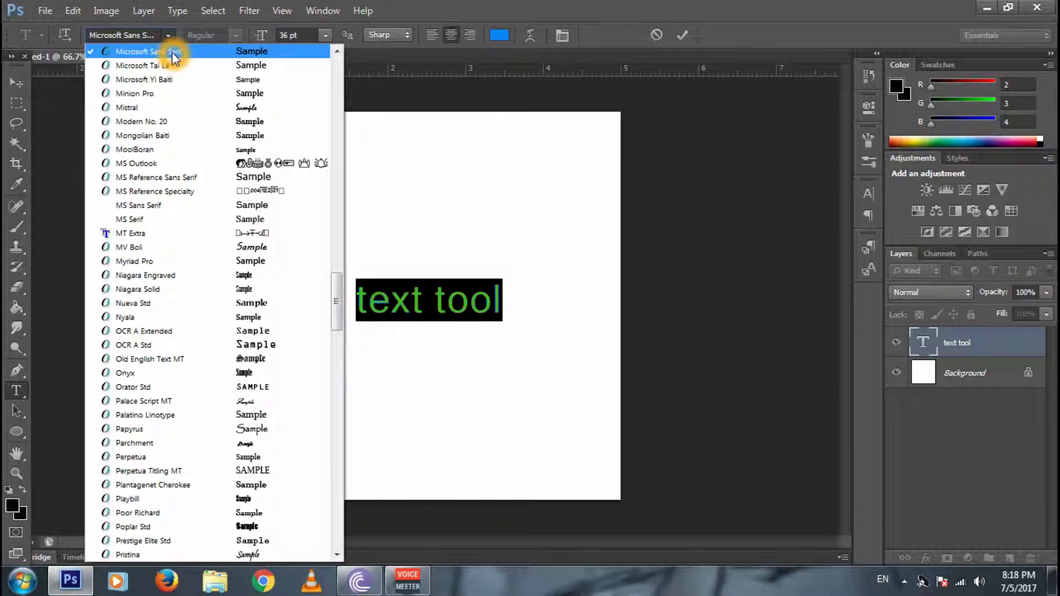
pyautogui.click(204, 121)
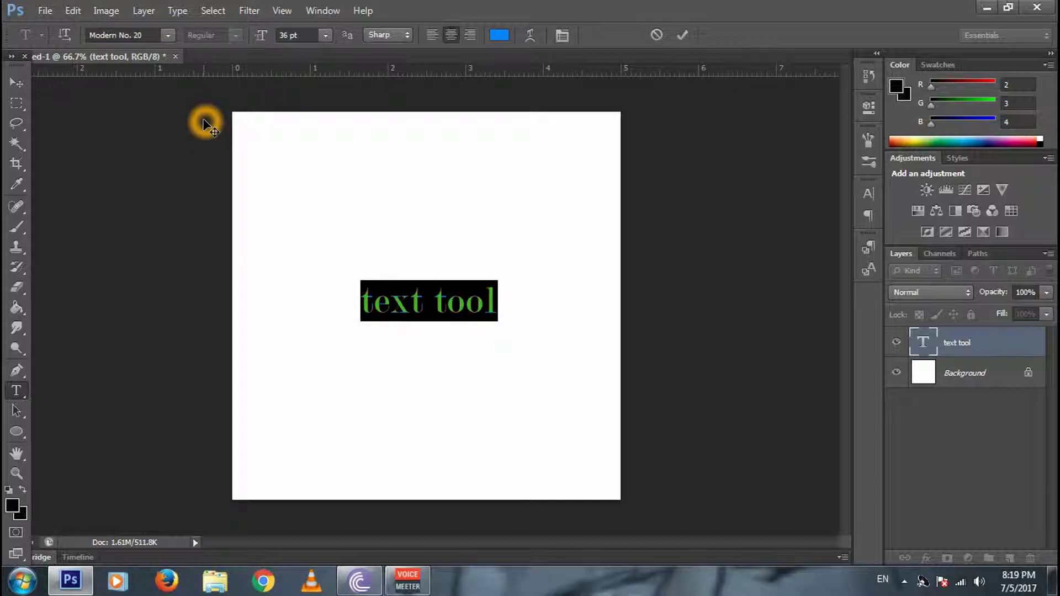
# Set the 'text tool' words to 48 pt and centre-align them
pyautogui.click(326, 36)
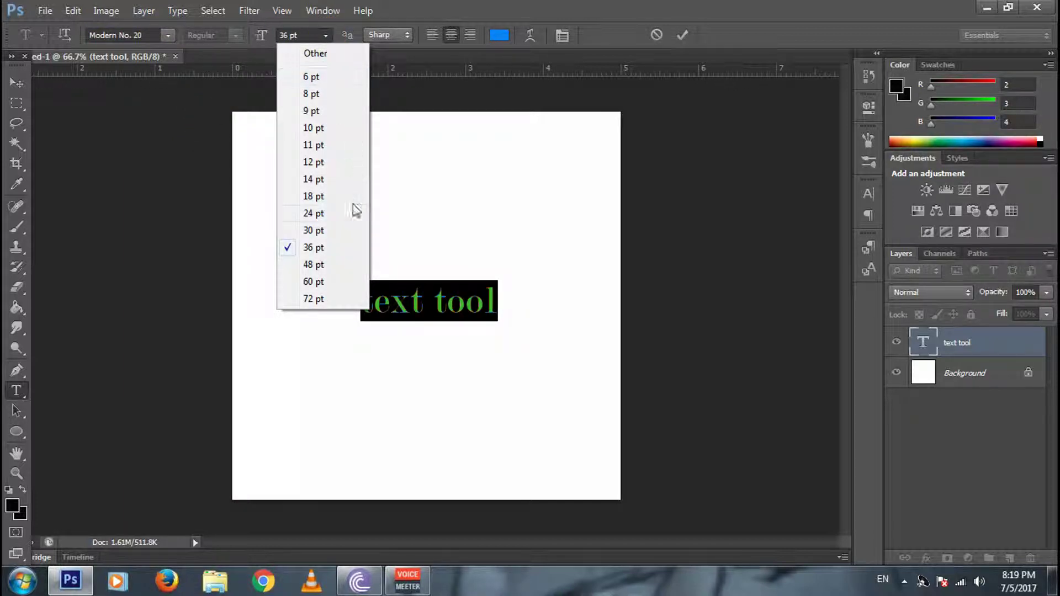
pyautogui.click(323, 260)
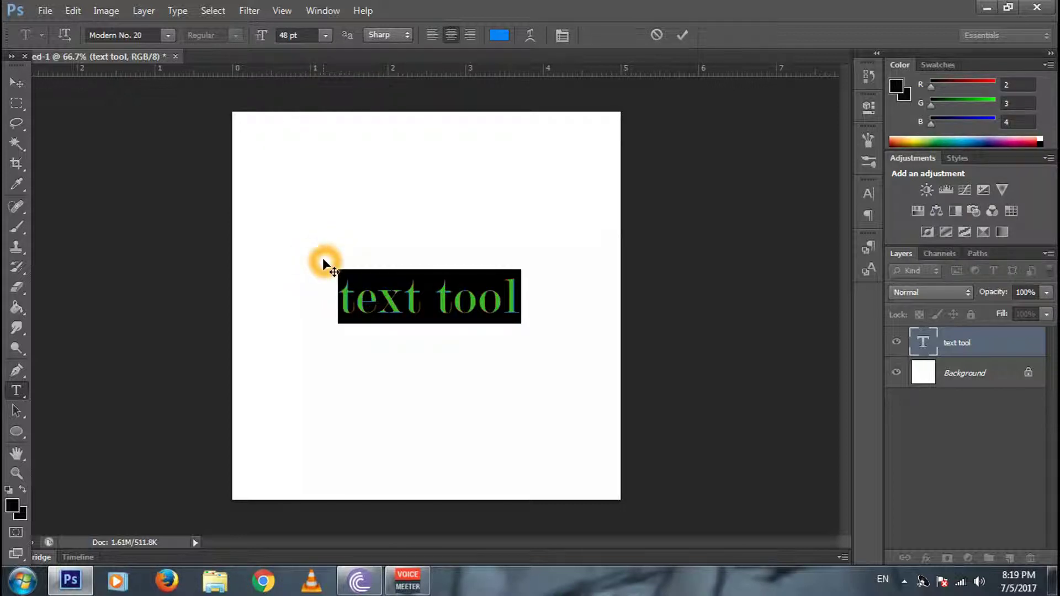
pyautogui.click(434, 36)
pyautogui.click(471, 35)
pyautogui.click(430, 36)
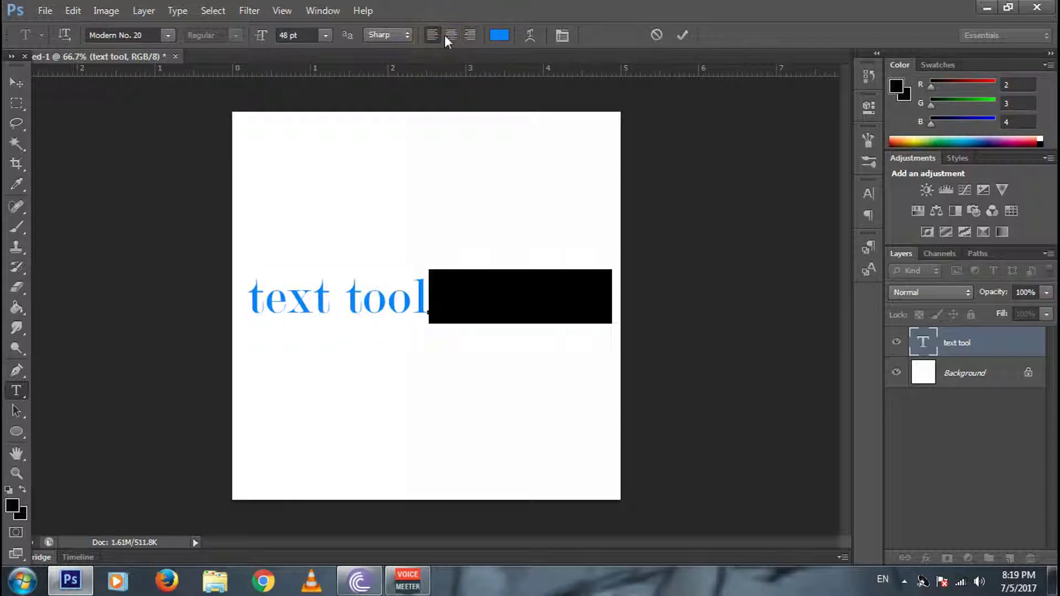
pyautogui.click(450, 35)
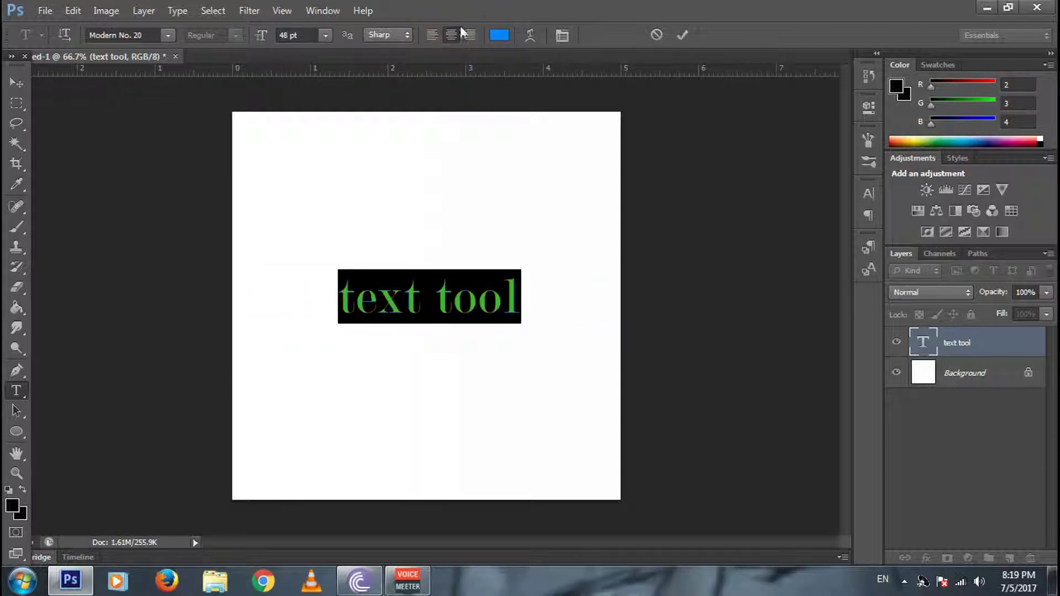
pyautogui.click(549, 47)
# Apply a Flag warp with +26 bend and +6 vertical distortion, then commit the text
pyautogui.click(530, 35)
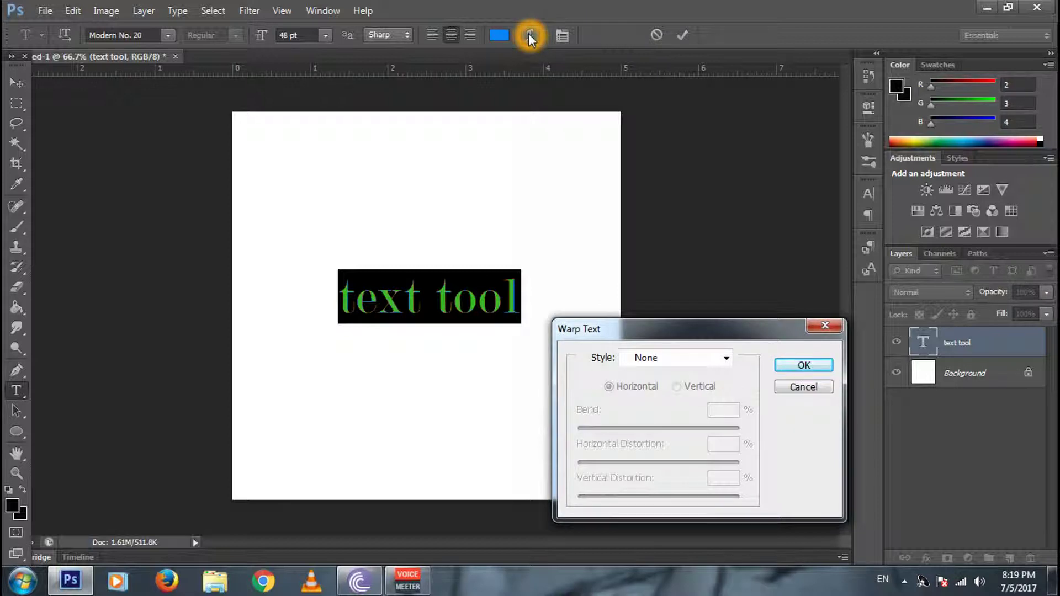
pyautogui.click(726, 359)
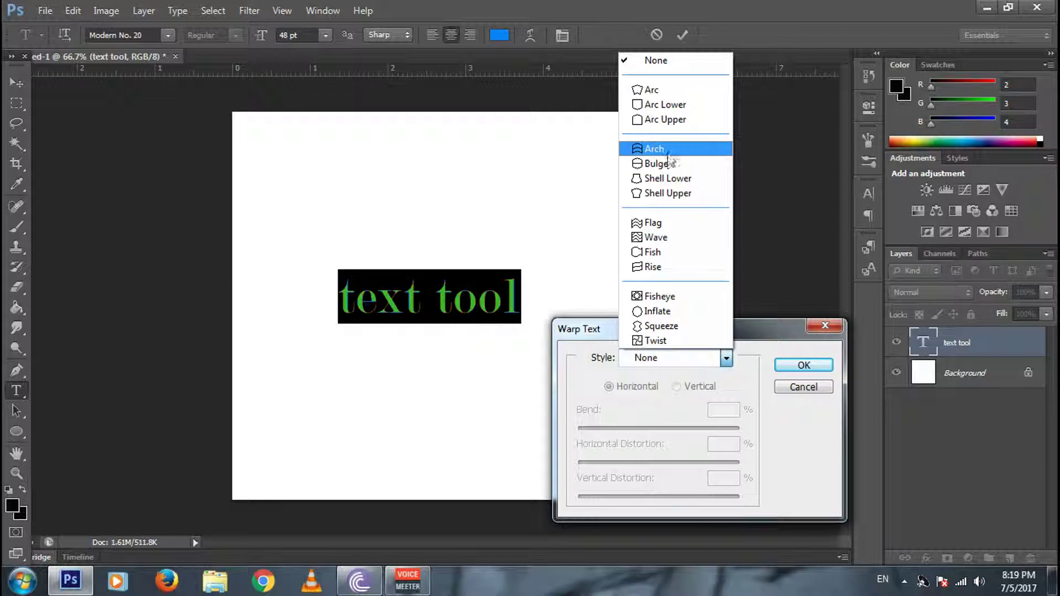
pyautogui.click(665, 90)
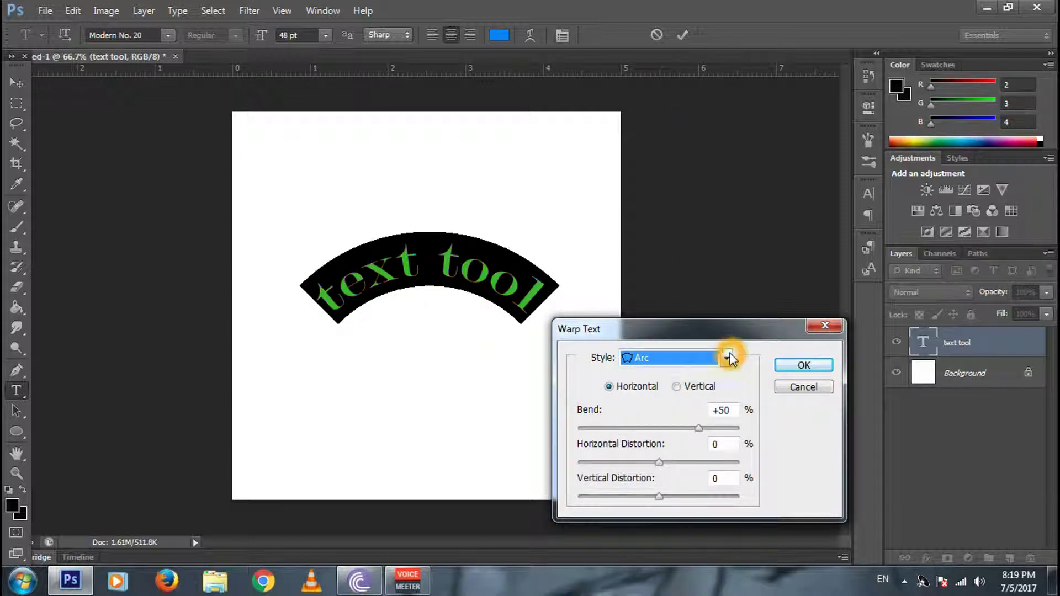
pyautogui.click(726, 357)
pyautogui.click(657, 222)
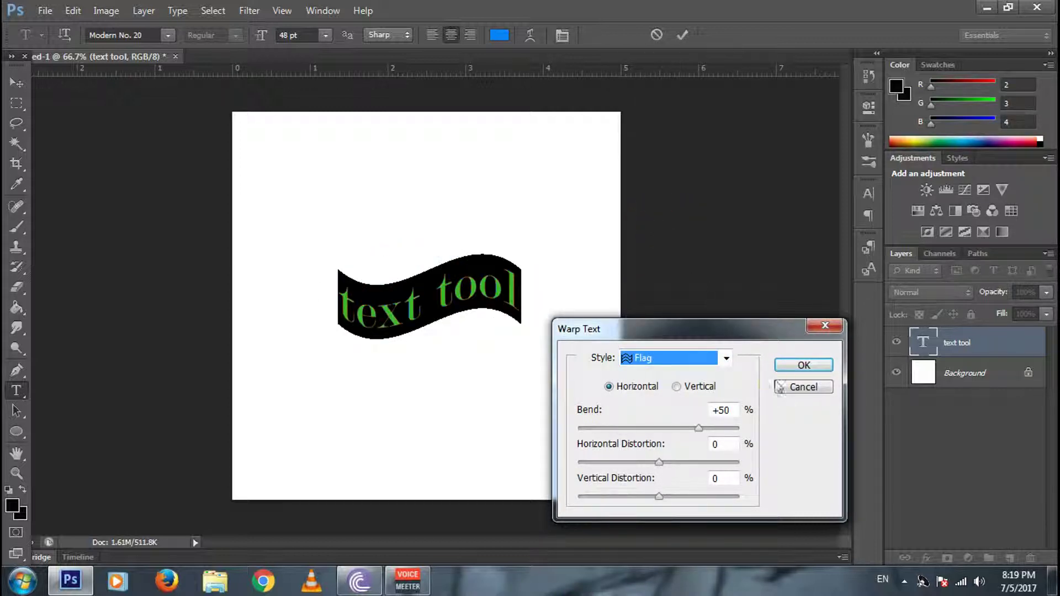
pyautogui.moveTo(698, 427); pyautogui.dragTo(681, 430)
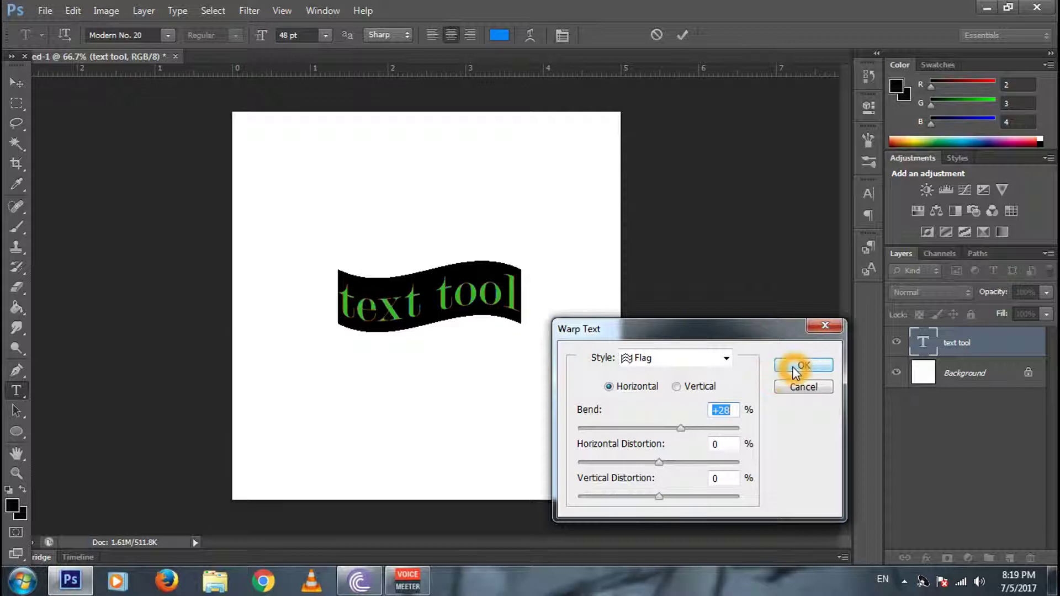
pyautogui.moveTo(680, 428); pyautogui.dragTo(679, 428)
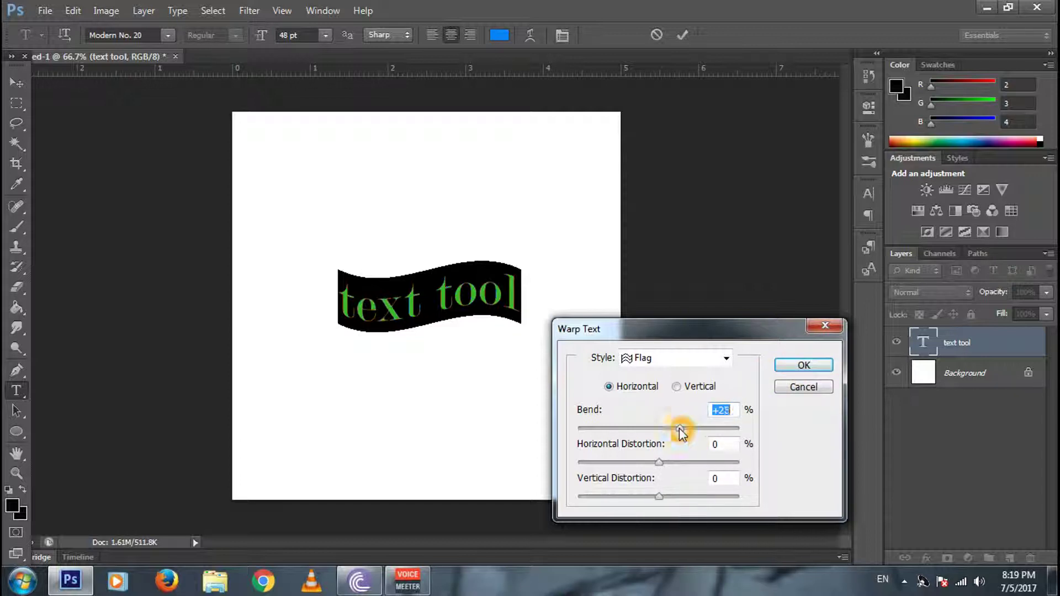
pyautogui.moveTo(659, 495); pyautogui.dragTo(663, 496)
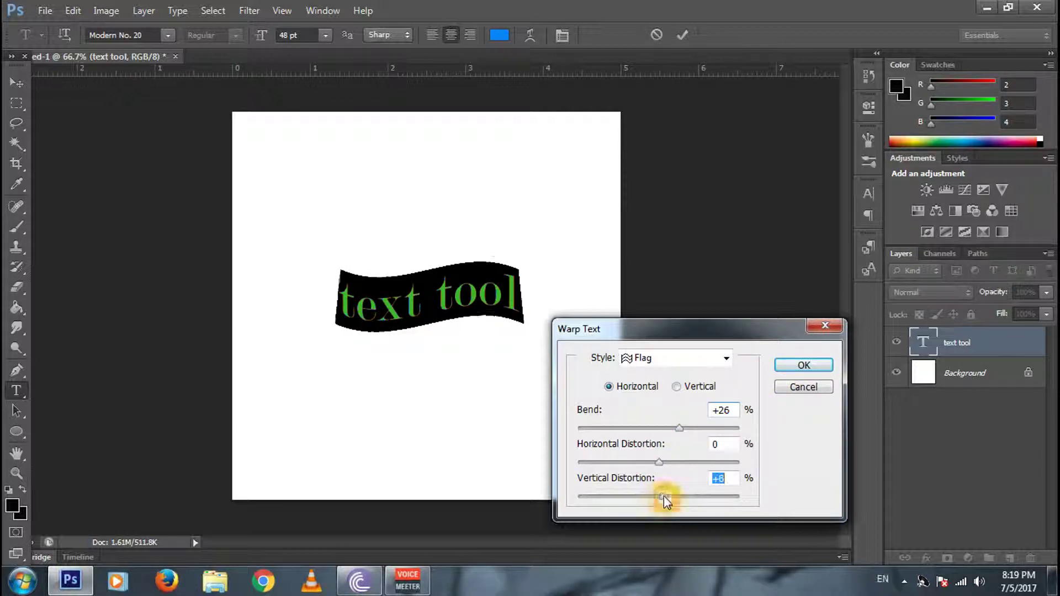
pyautogui.click(801, 365)
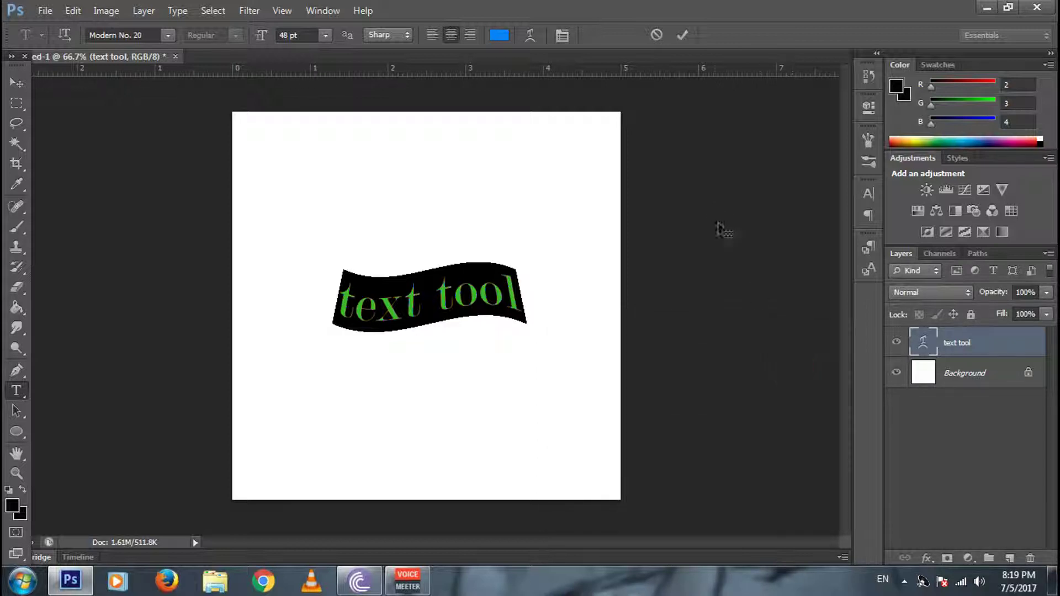
pyautogui.click(680, 35)
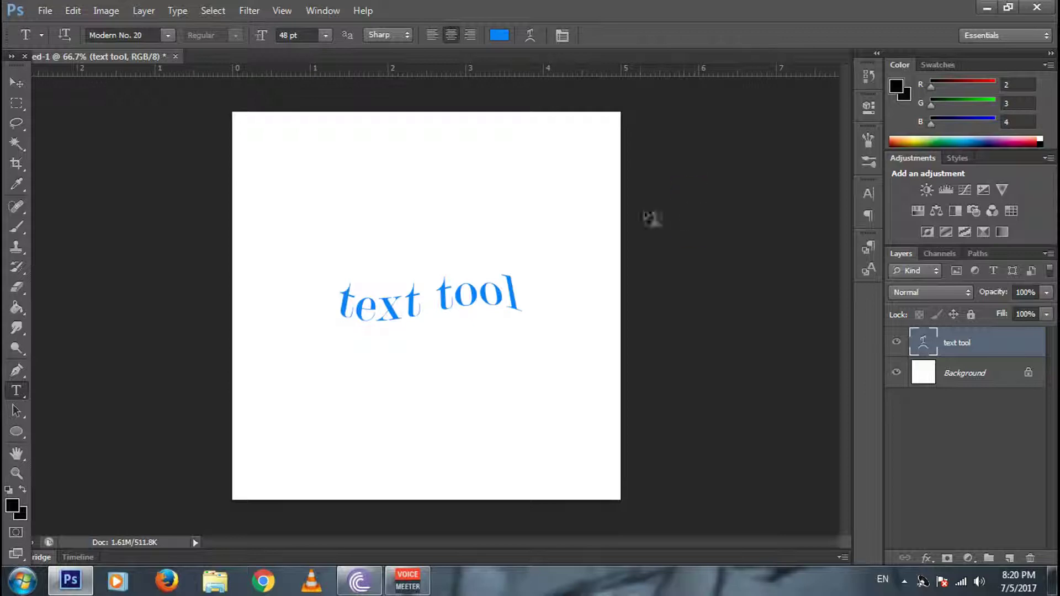
# Select the 'text tool' layer and add a Stroke layer effect
pyautogui.click(19, 103)
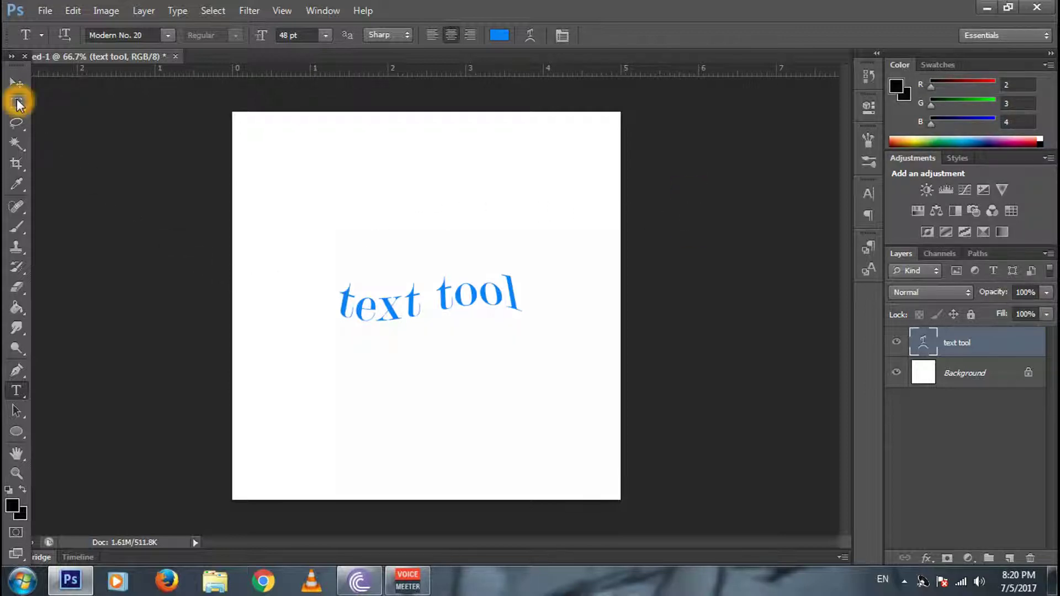
pyautogui.click(61, 114)
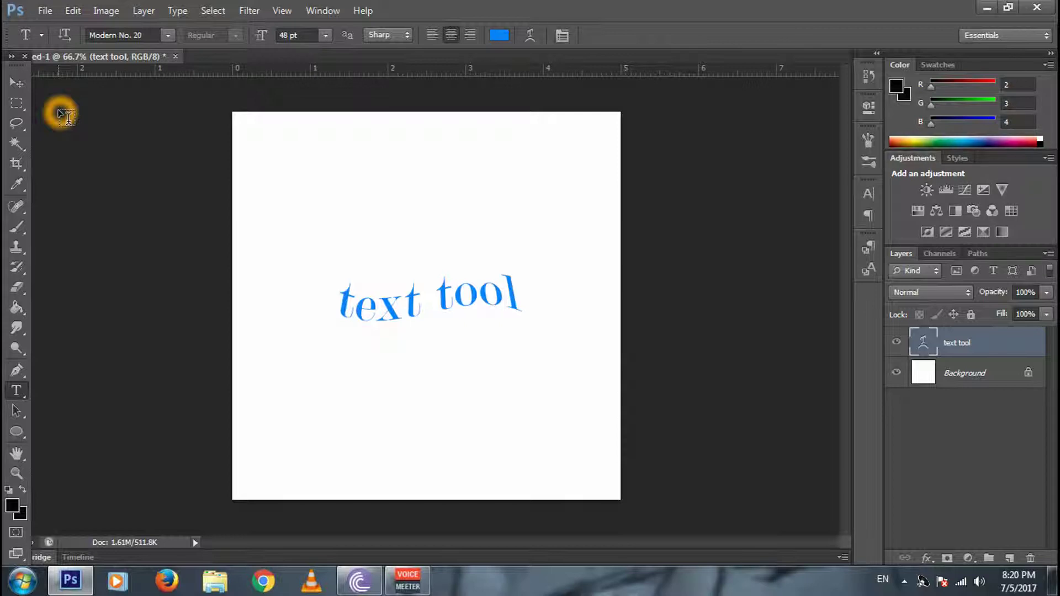
pyautogui.click(19, 86)
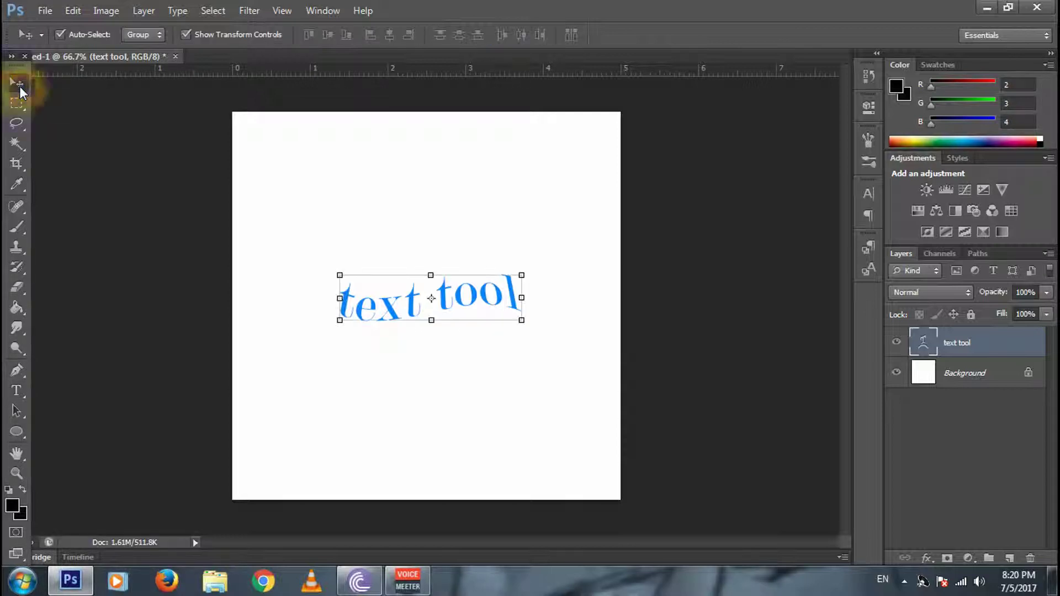
pyautogui.click(952, 340)
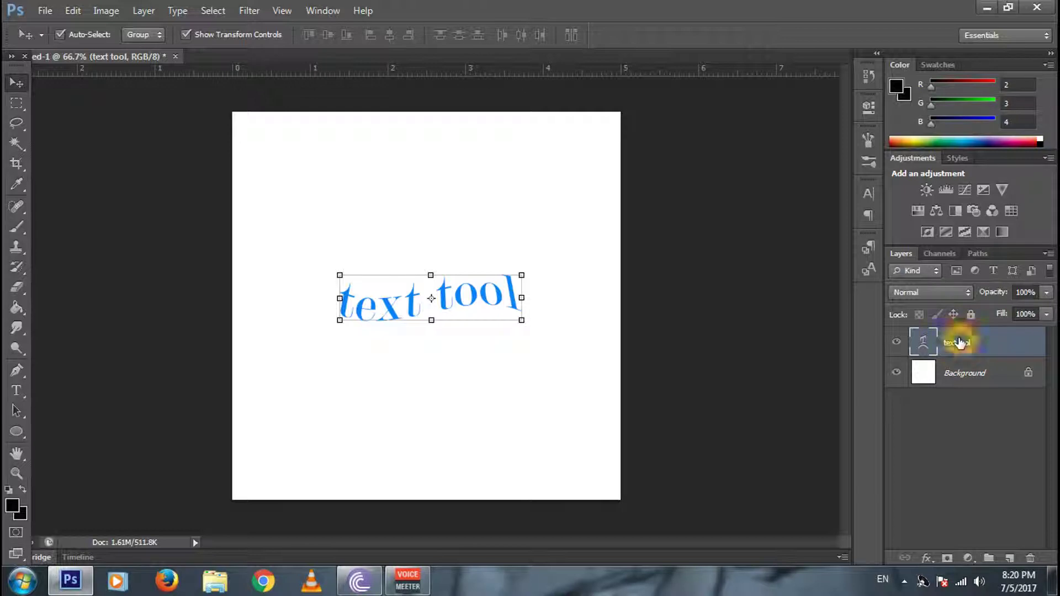
pyautogui.click(927, 558)
pyautogui.click(928, 560)
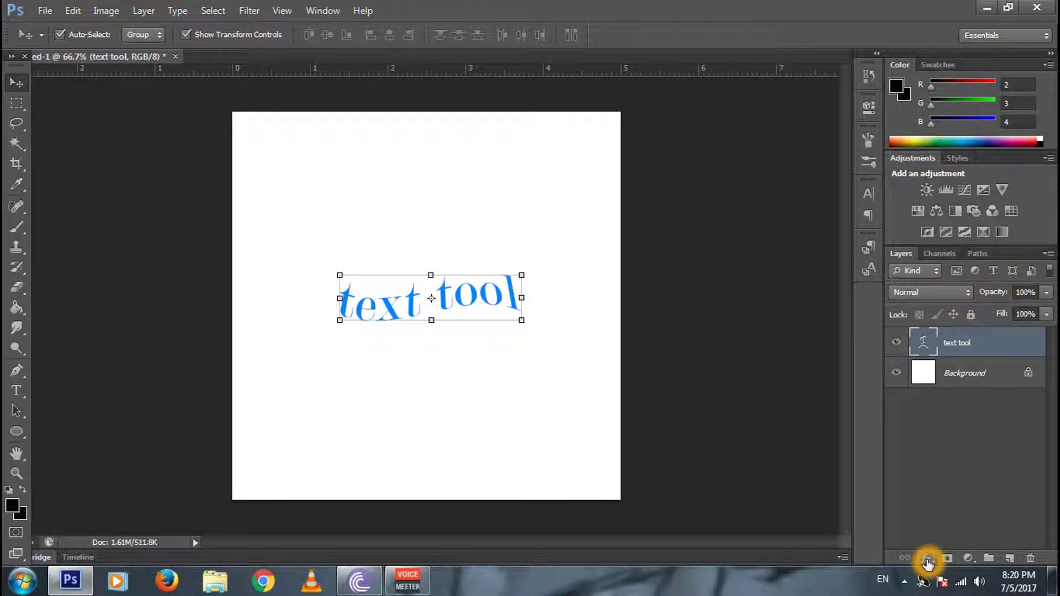
pyautogui.click(927, 560)
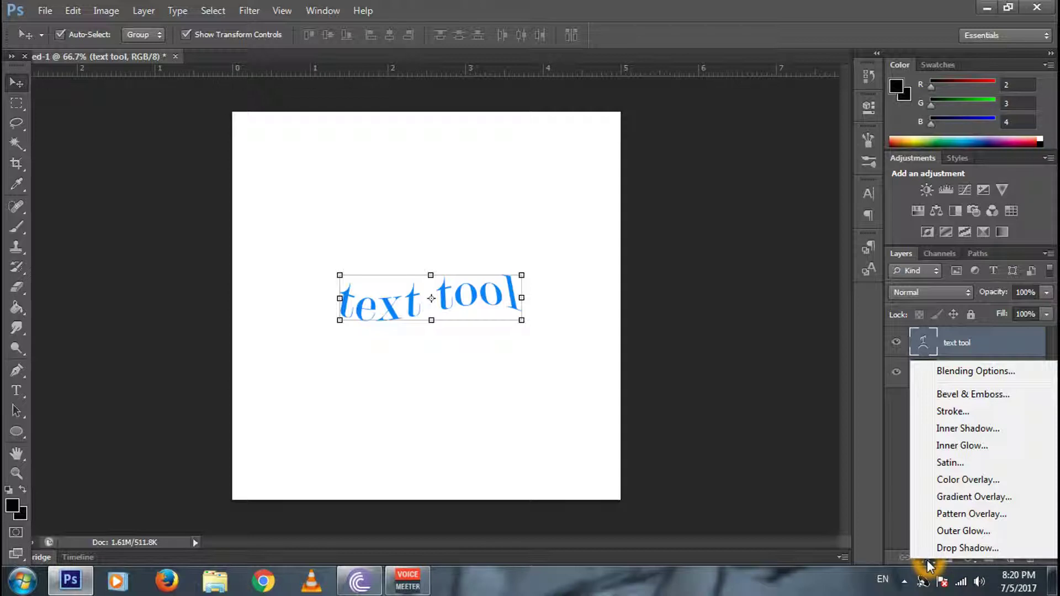
pyautogui.click(954, 414)
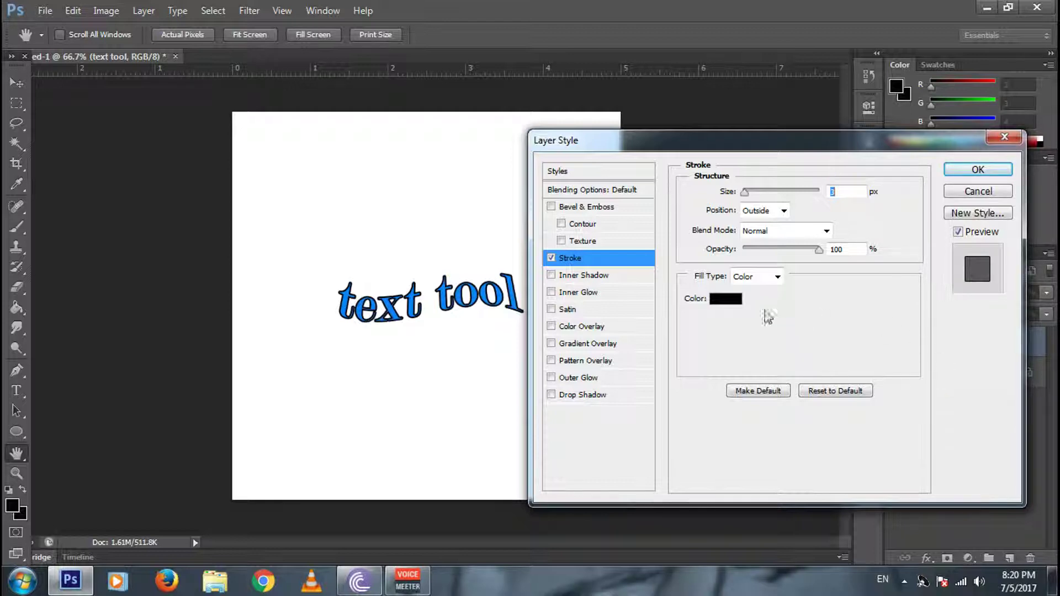
# Make the stroke bright green and 1 px wide
pyautogui.click(733, 299)
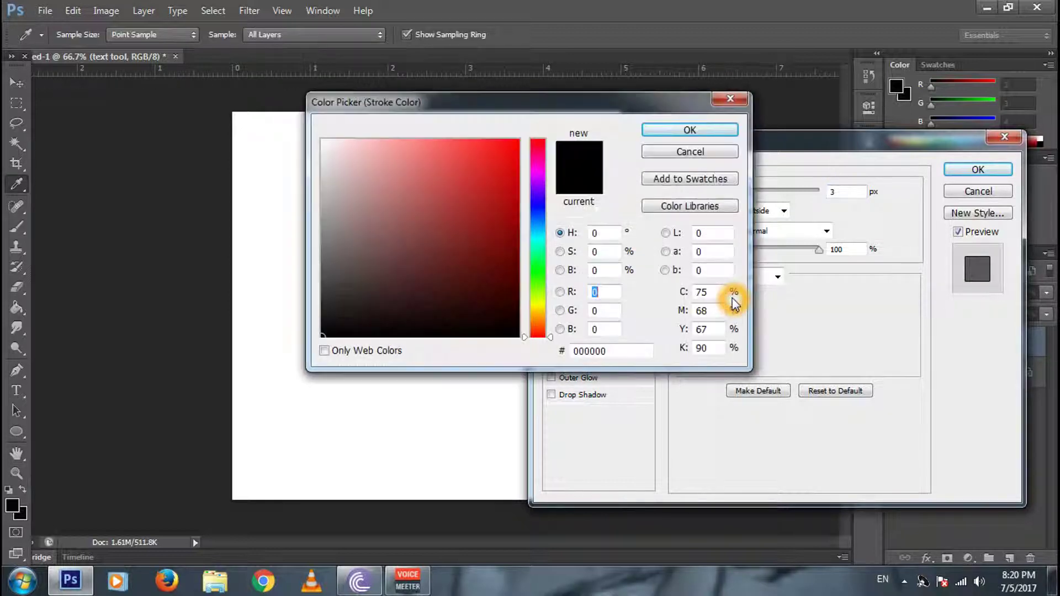
pyautogui.click(389, 242)
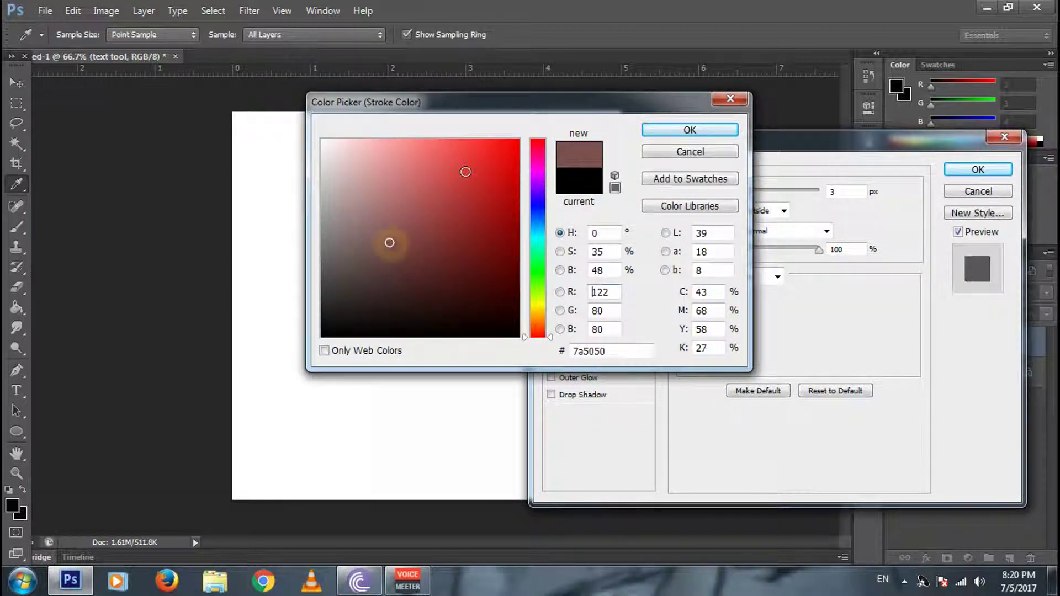
pyautogui.click(539, 234)
pyautogui.click(536, 270)
pyautogui.click(496, 203)
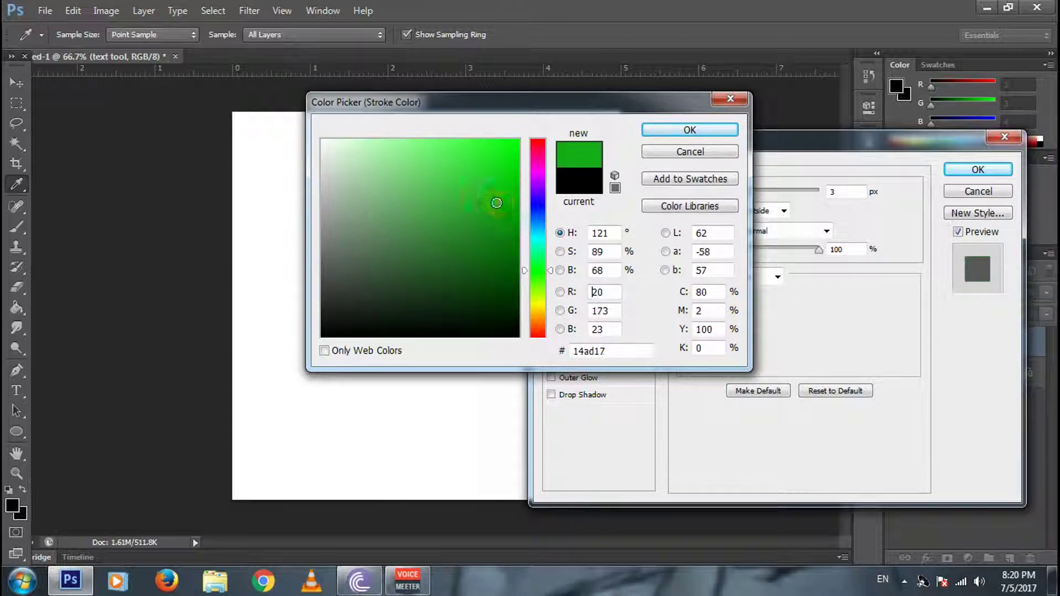
pyautogui.click(507, 143)
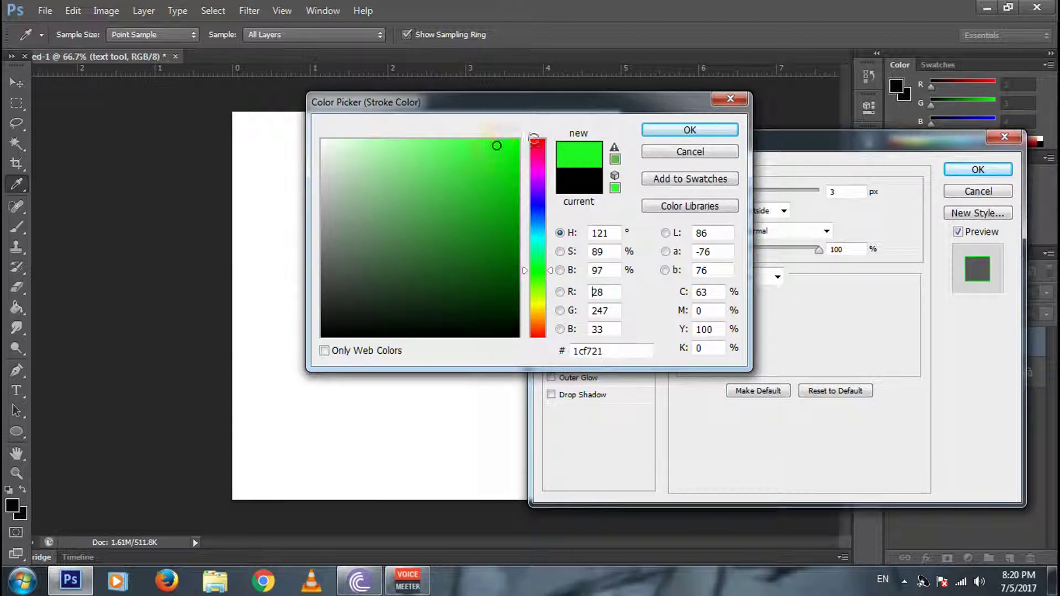
pyautogui.click(680, 129)
pyautogui.moveTo(745, 192); pyautogui.dragTo(742, 192)
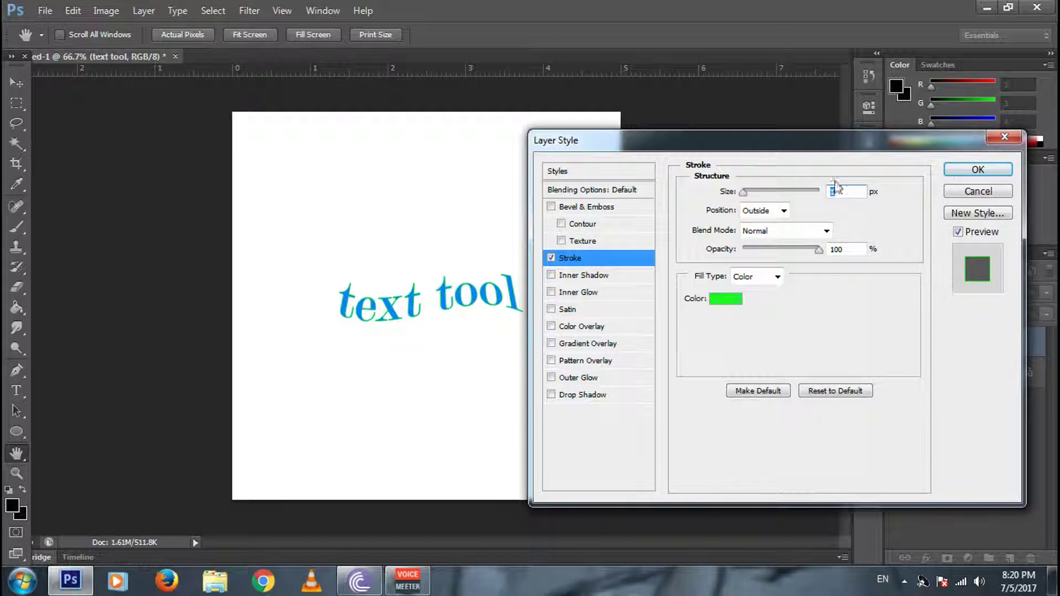
# Try Inner Shadow, Inner Glow, Satin, Colour Overlay and Gradient Overlay, then remove them all
pyautogui.click(550, 276)
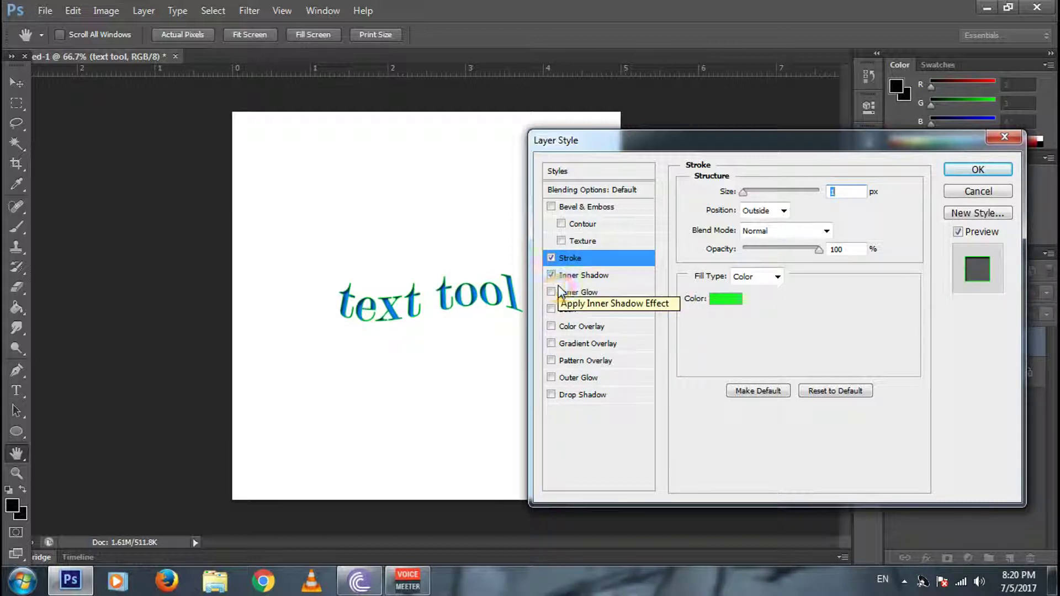
pyautogui.click(551, 292)
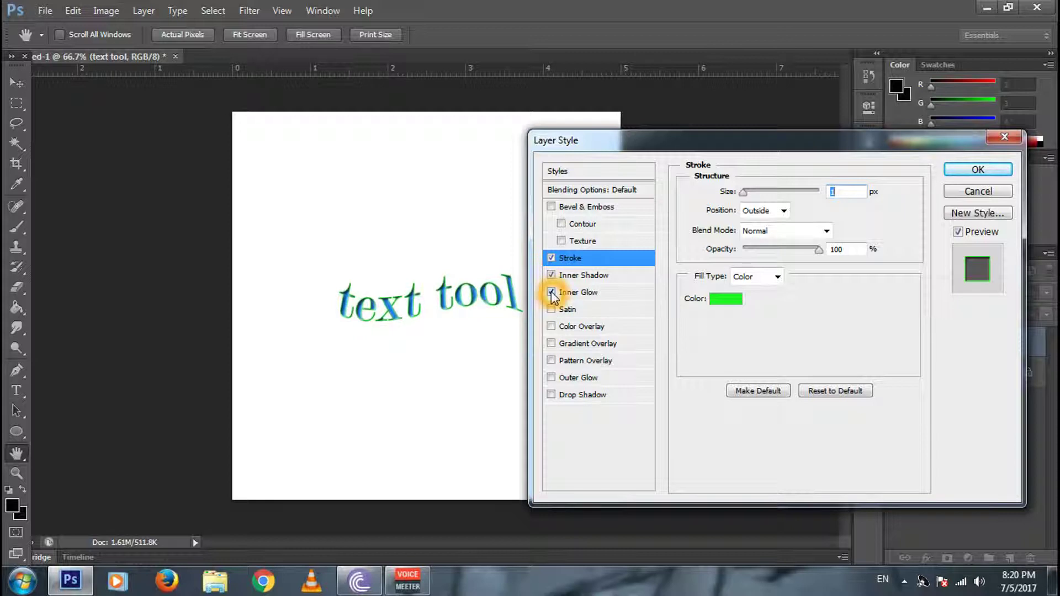
pyautogui.click(552, 309)
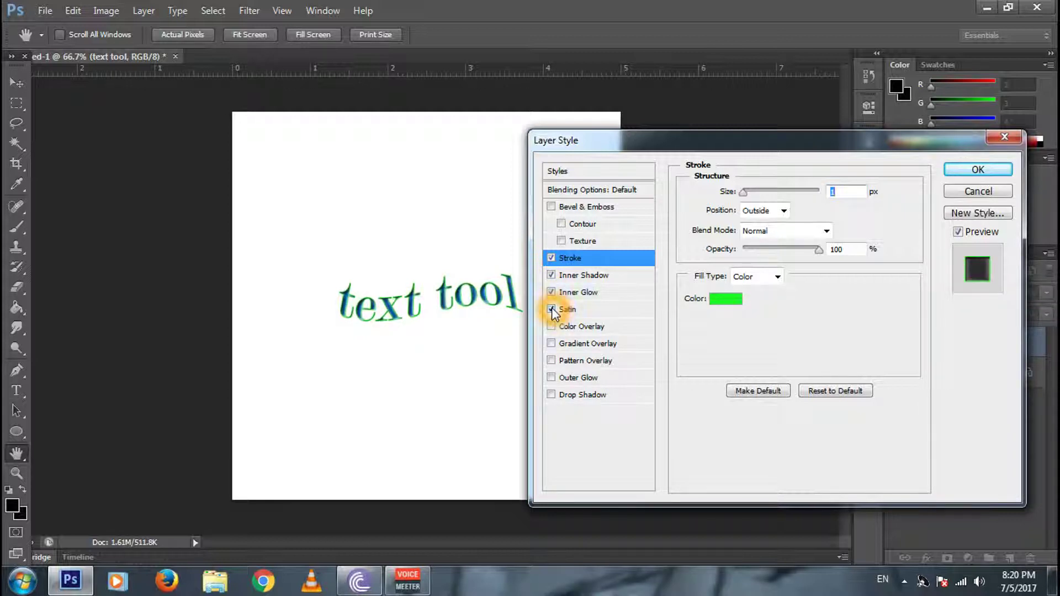
pyautogui.click(552, 327)
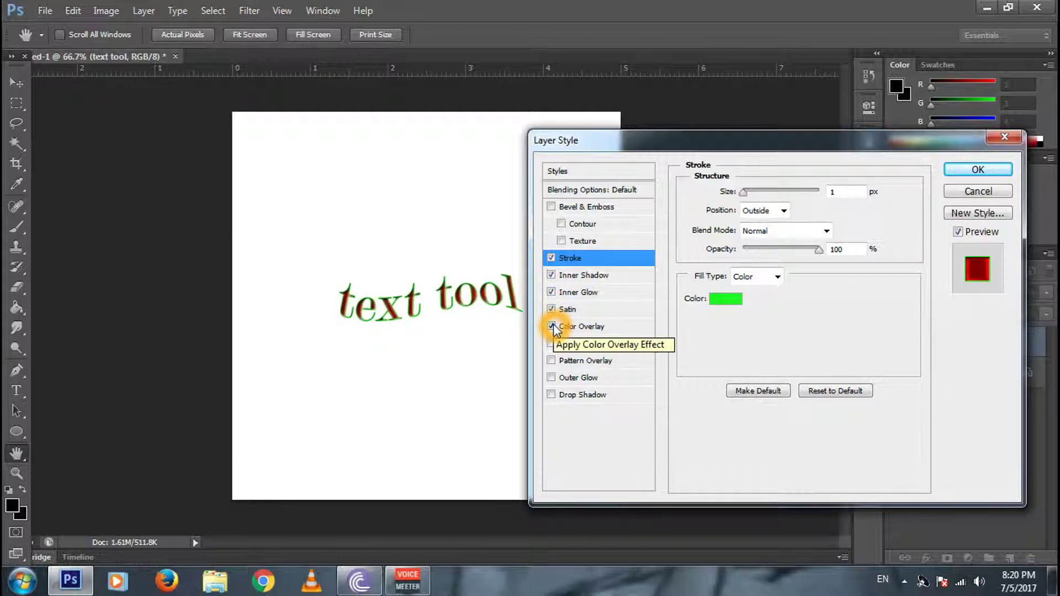
pyautogui.click(552, 343)
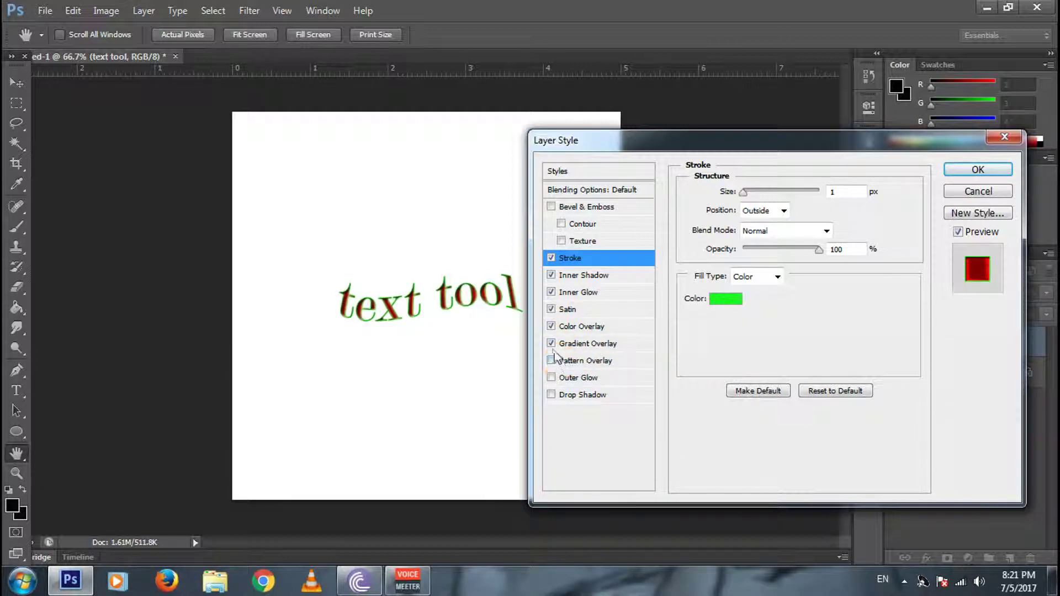
pyautogui.click(551, 344)
pyautogui.click(551, 326)
pyautogui.click(551, 309)
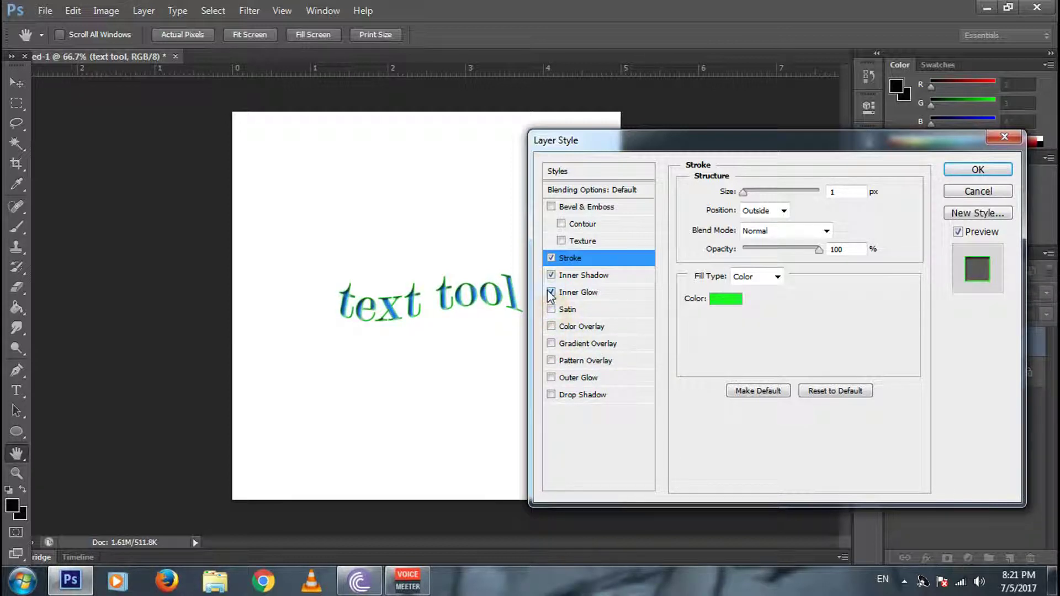
pyautogui.click(551, 292)
pyautogui.click(551, 275)
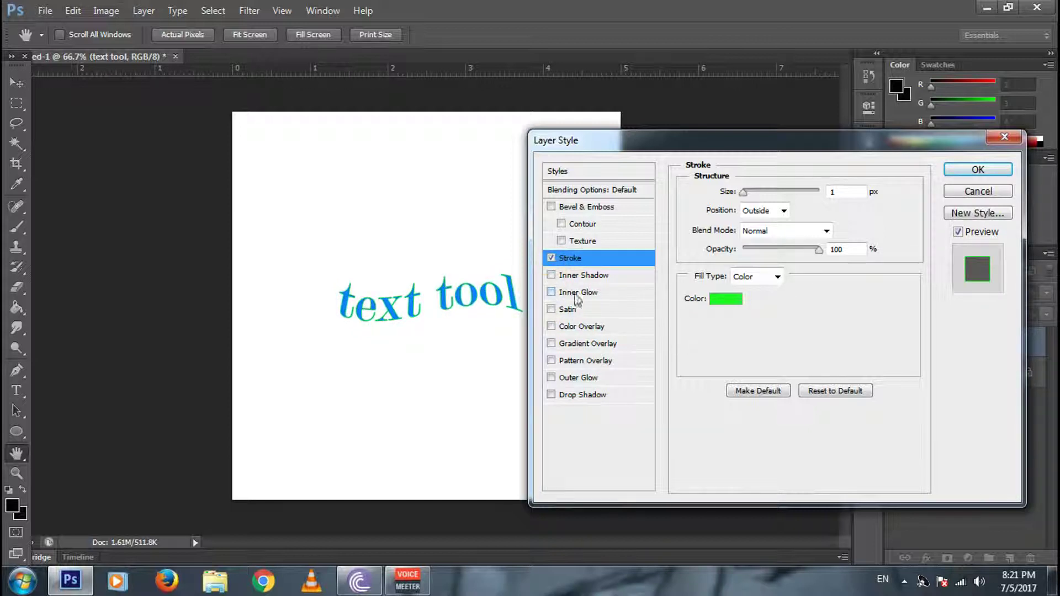
# Add a Drop Shadow with lower opacity and a greater distance from the text
pyautogui.click(597, 396)
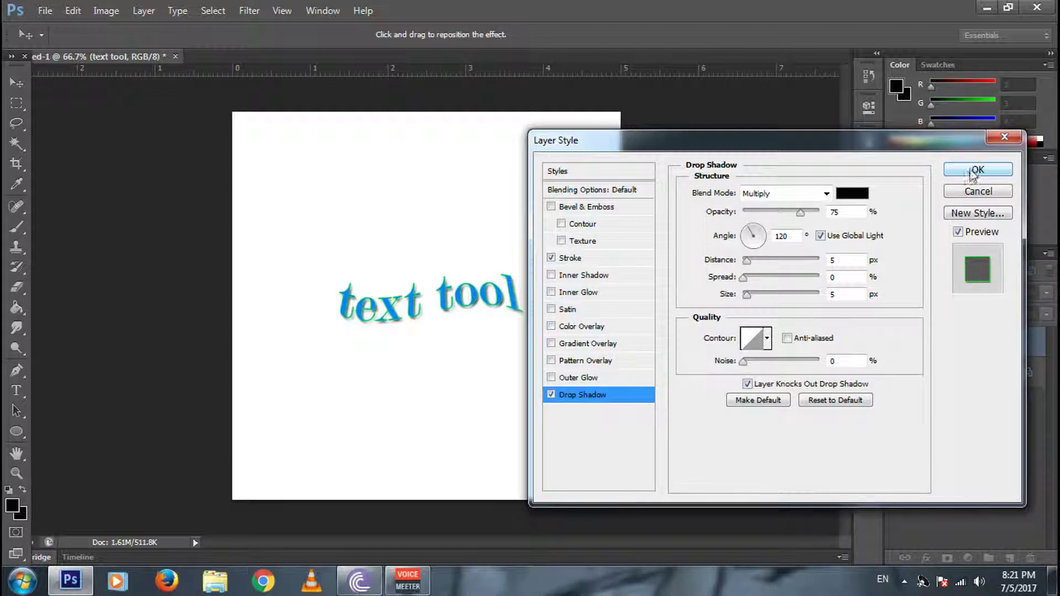
pyautogui.moveTo(805, 218); pyautogui.dragTo(793, 215)
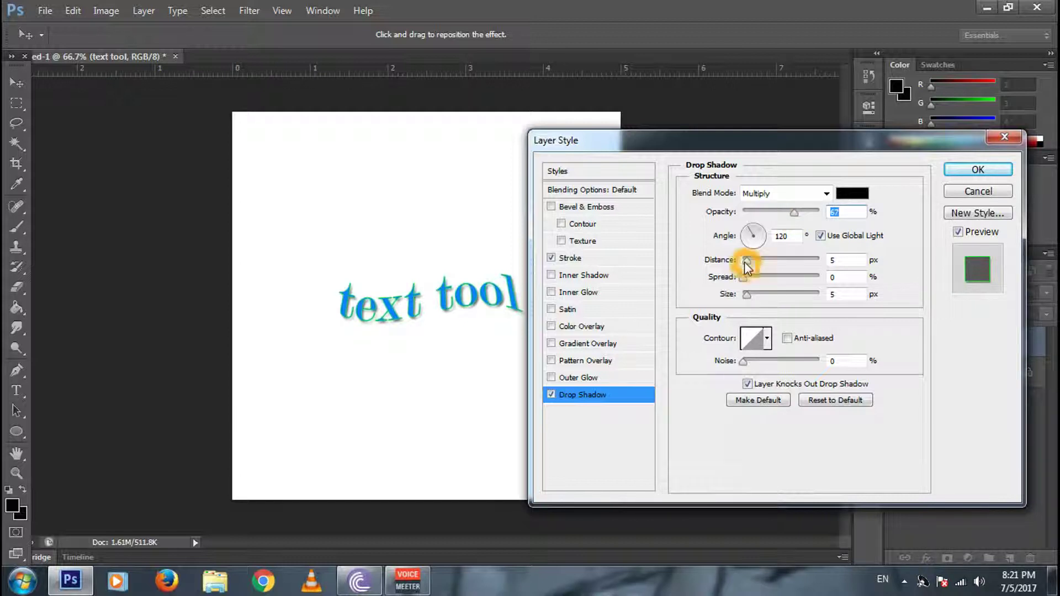
pyautogui.moveTo(744, 263)
pyautogui.mouseDown()
pyautogui.moveTo(757, 260)
pyautogui.moveTo(747, 295)
pyautogui.moveTo(760, 296)
pyautogui.moveTo(751, 297)
pyautogui.moveTo(754, 269)
pyautogui.mouseUp()
# Apply the layer effects and resize the 'text tool' lettering to 72 pt
pyautogui.click(977, 170)
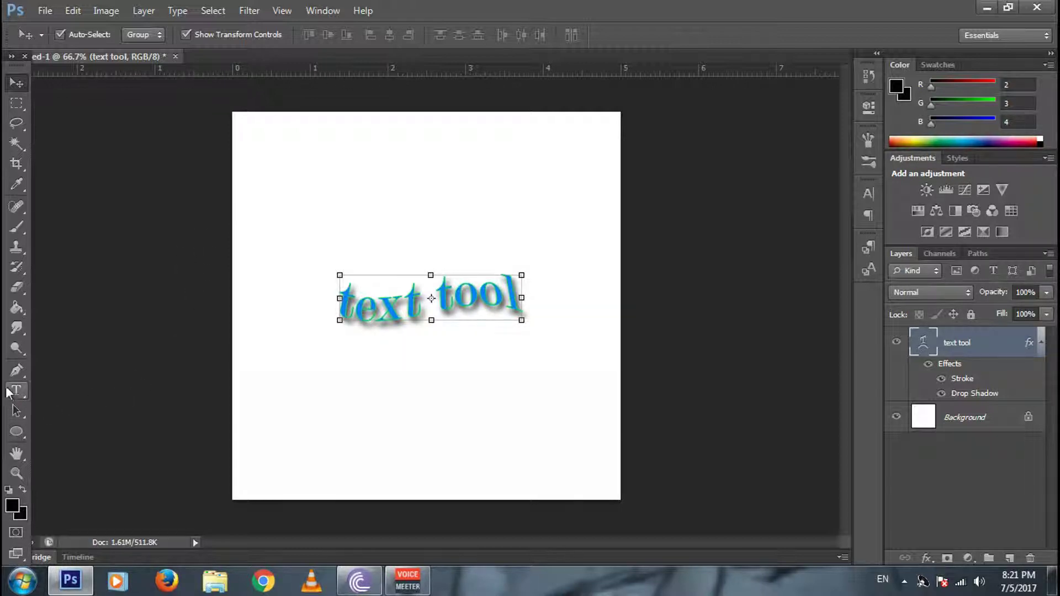
pyautogui.click(16, 390)
pyautogui.click(334, 302)
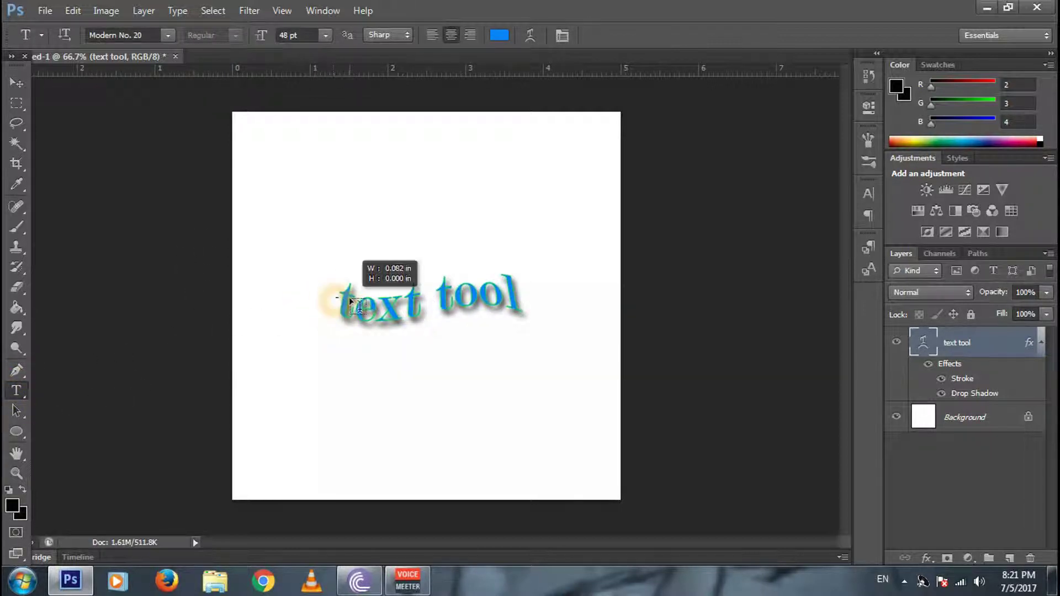
pyautogui.click(656, 35)
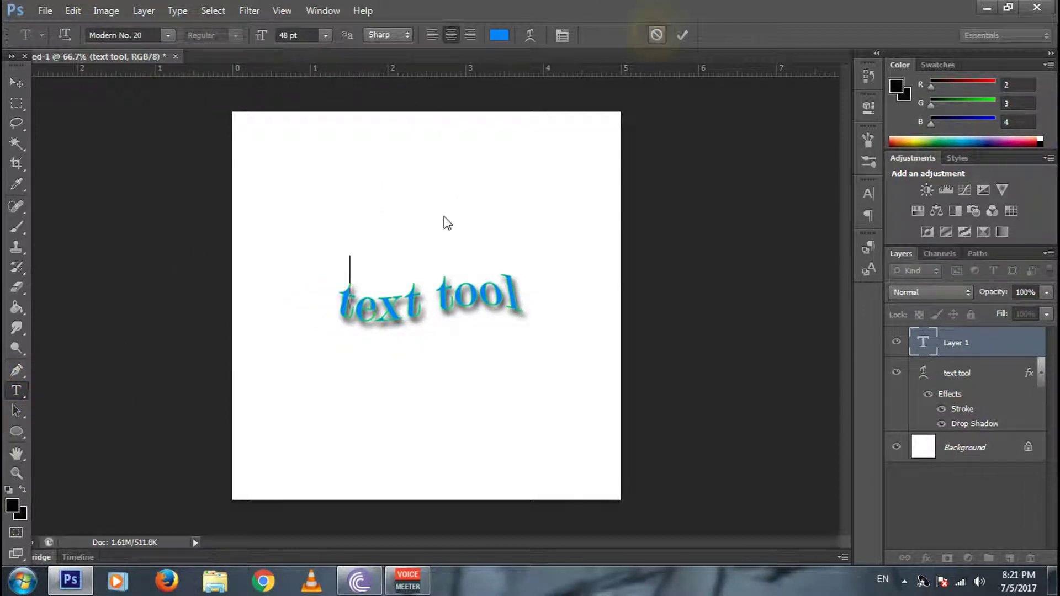
pyautogui.moveTo(343, 307); pyautogui.dragTo(519, 280)
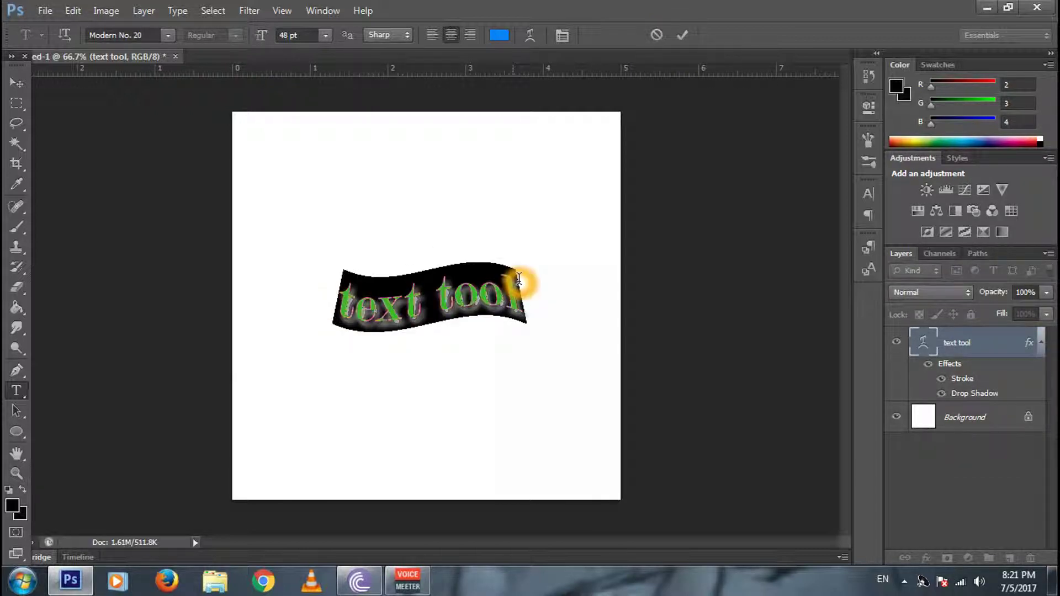
pyautogui.click(325, 36)
pyautogui.click(323, 299)
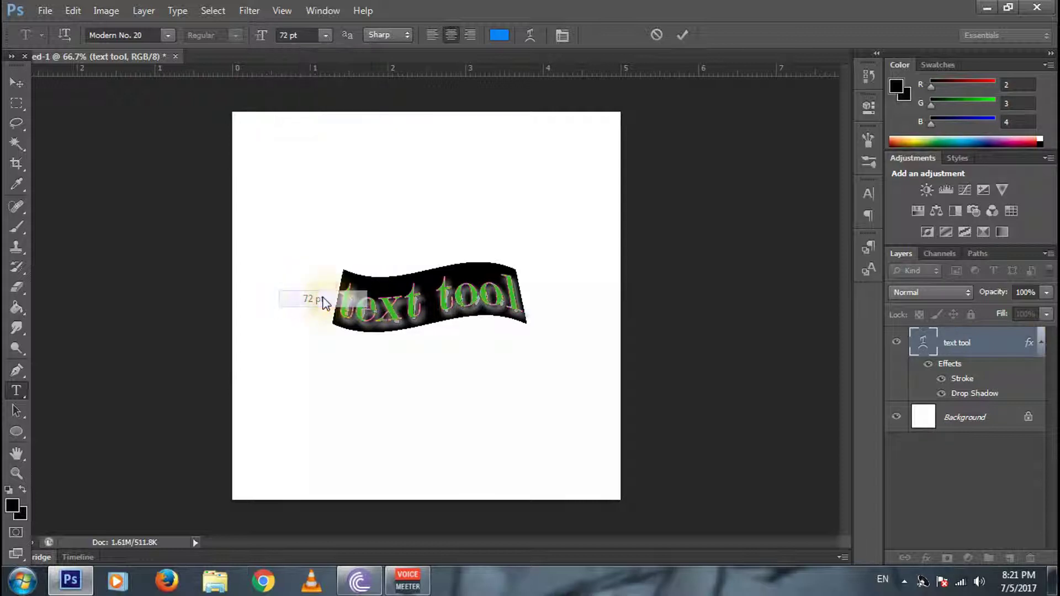
pyautogui.click(681, 33)
# Select all the 'text tool' characters again for further editing
pyautogui.click(669, 181)
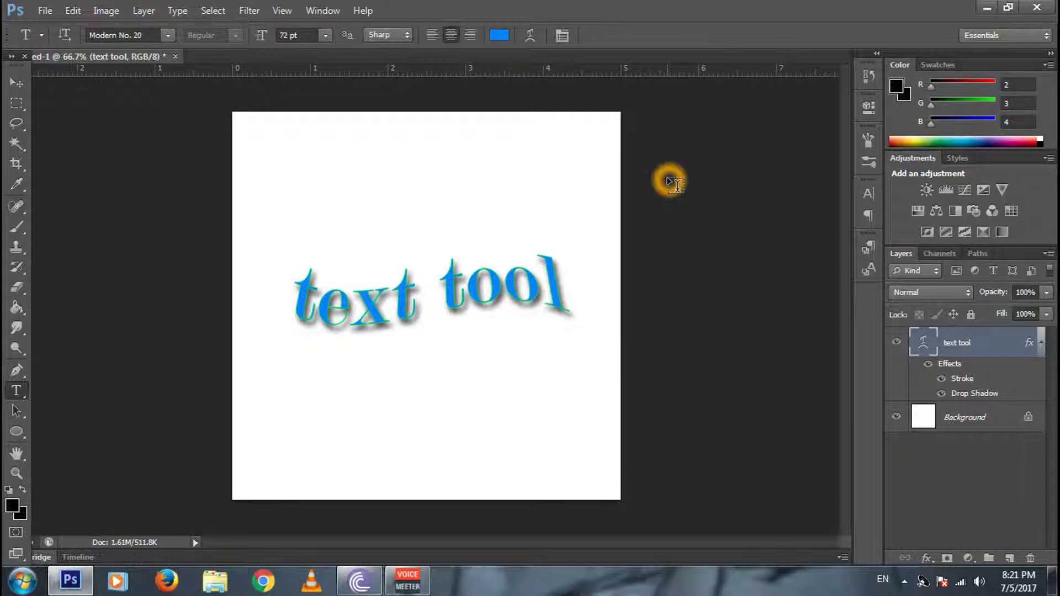
pyautogui.click(307, 330)
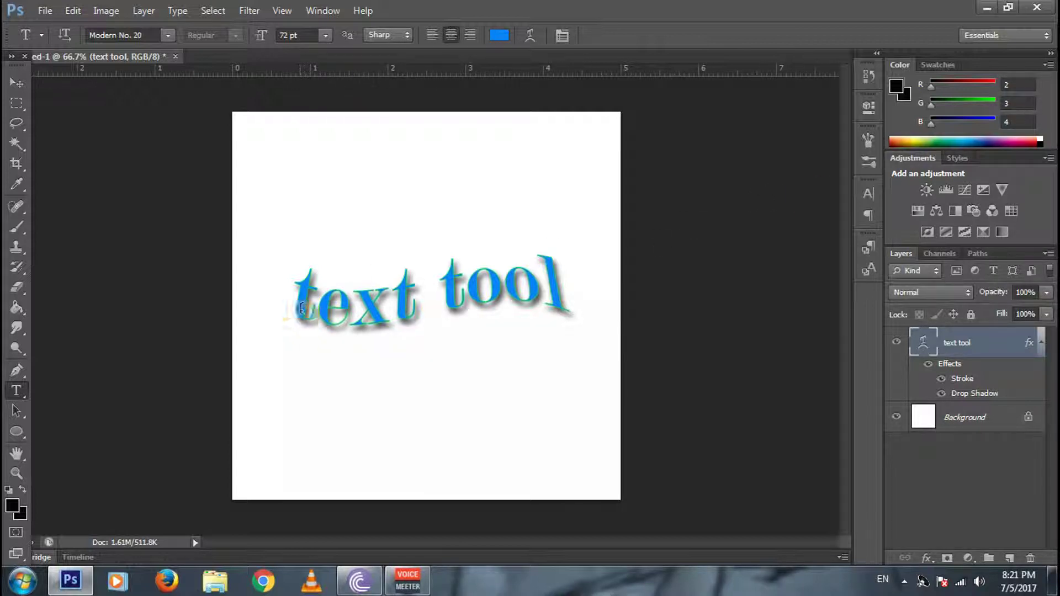
pyautogui.click(302, 308)
pyautogui.moveTo(301, 308); pyautogui.dragTo(566, 278)
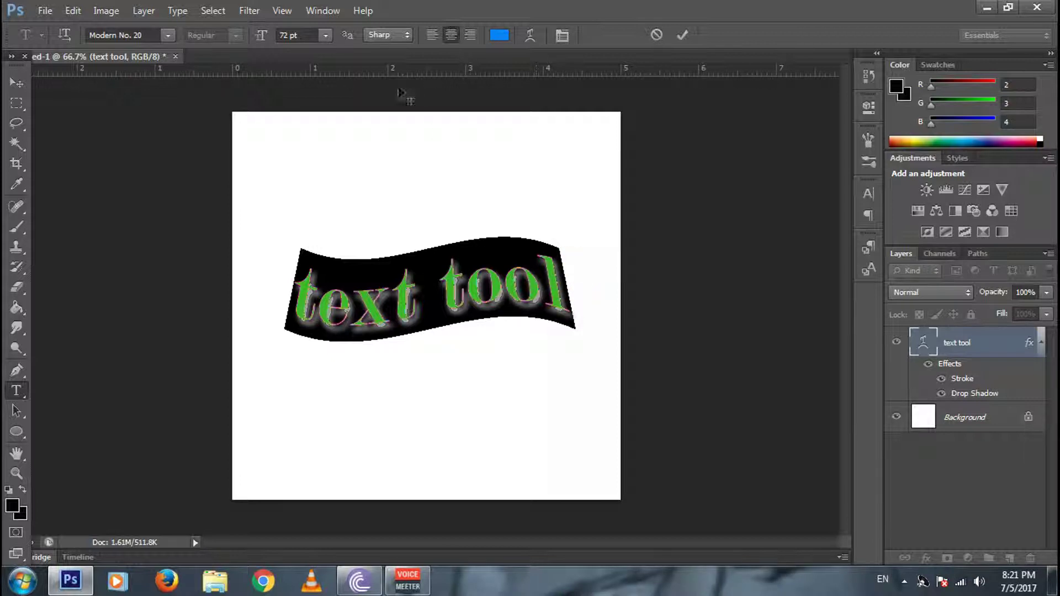
# Show the Character panel and set the text size to 60 pt
pyautogui.click(323, 12)
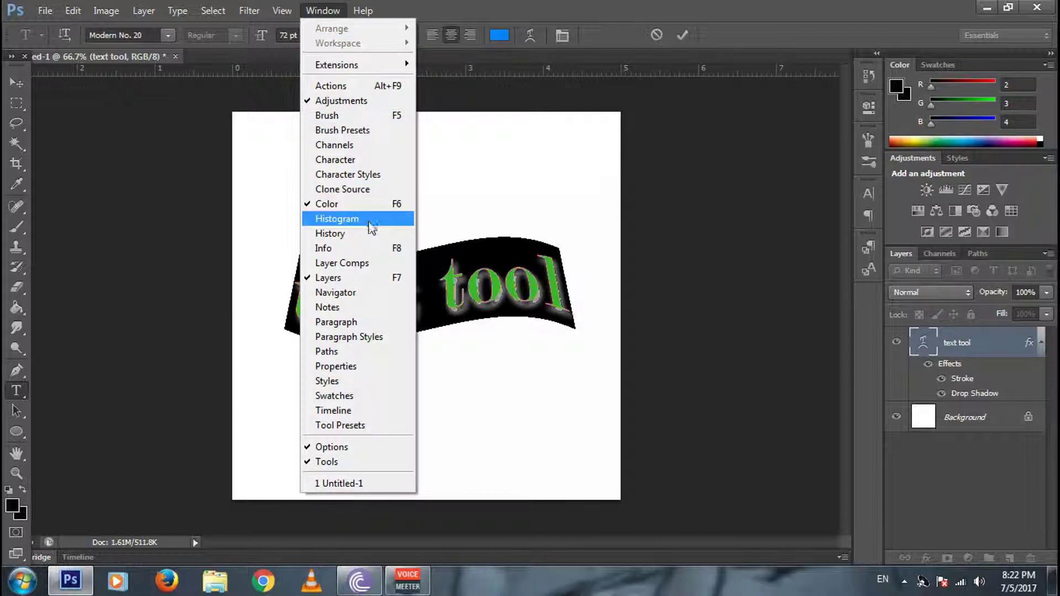
pyautogui.moveTo(357, 261); pyautogui.dragTo(353, 278)
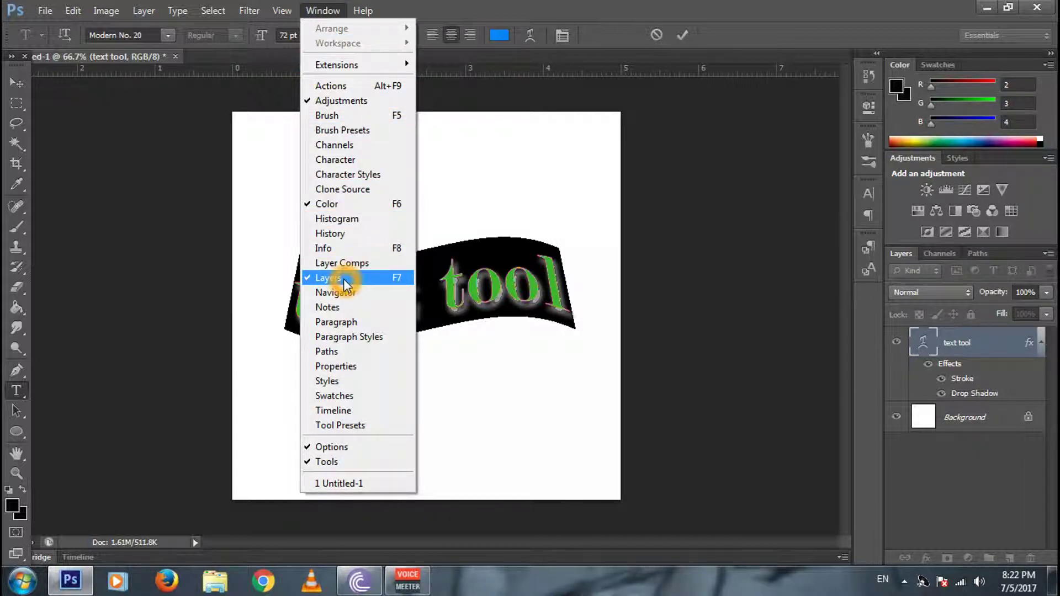
pyautogui.click(337, 161)
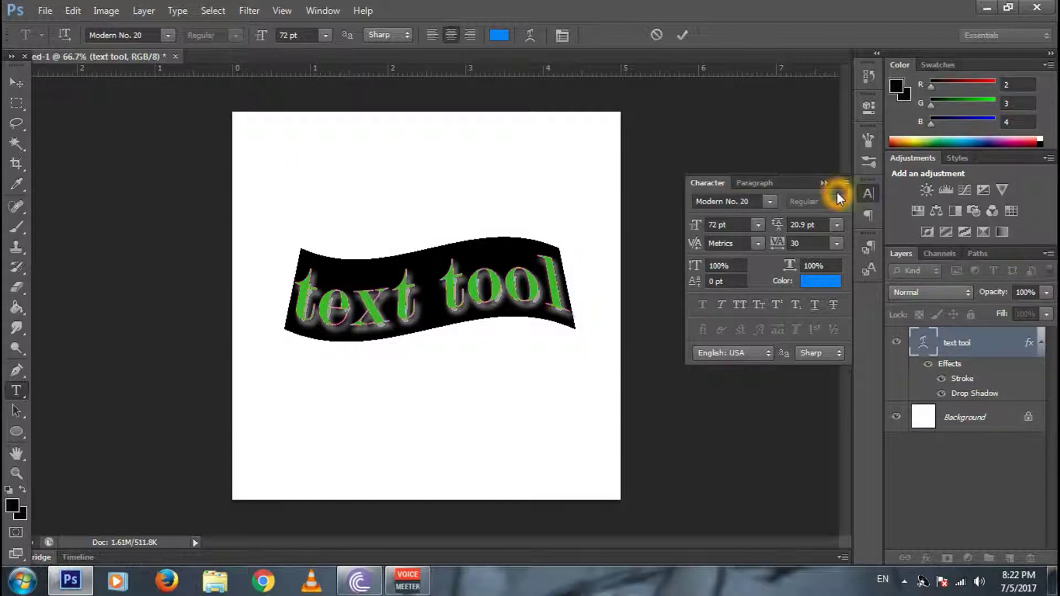
pyautogui.click(751, 238)
pyautogui.click(759, 224)
pyautogui.click(743, 370)
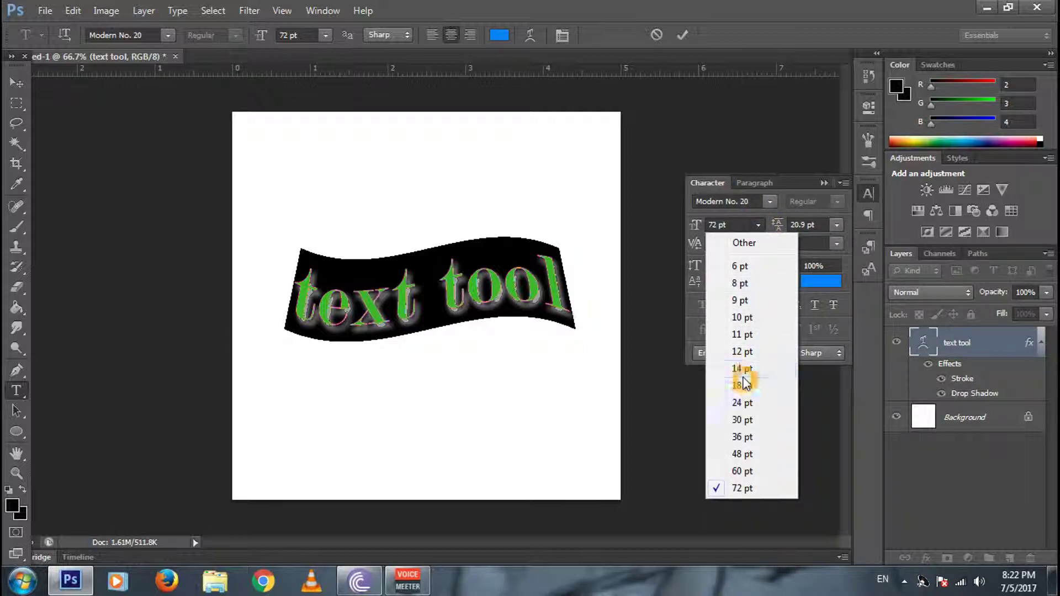
pyautogui.click(754, 225)
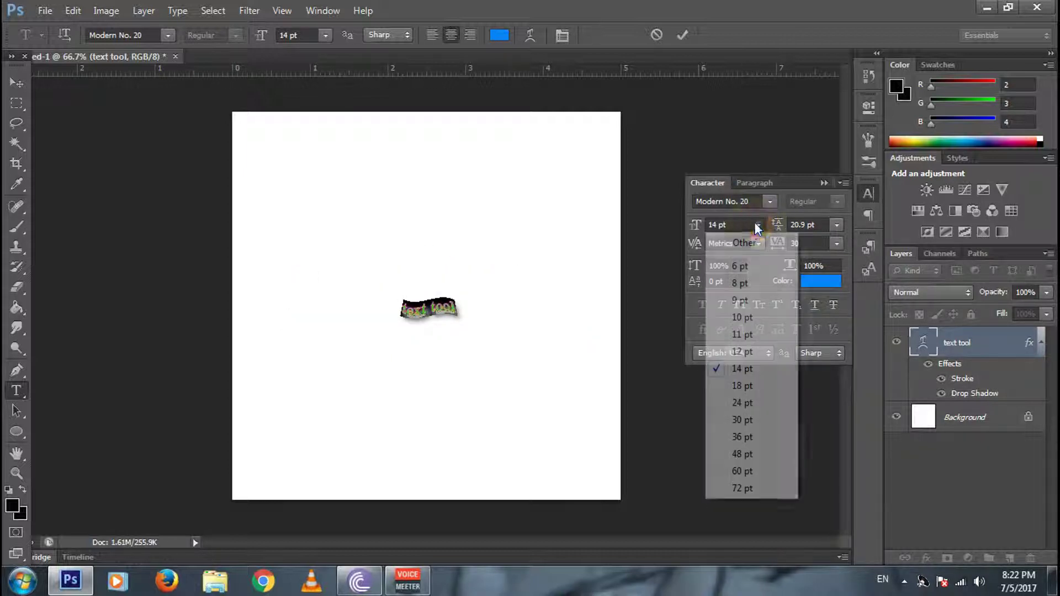
pyautogui.click(739, 470)
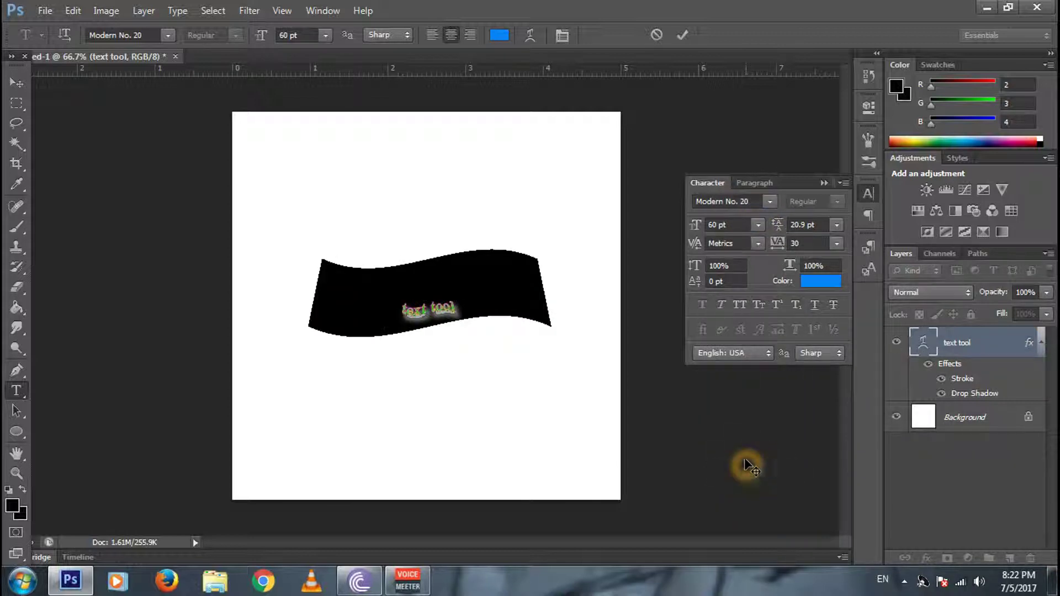
# Set kerning and tracking to 0 and commit the text edit
pyautogui.click(757, 243)
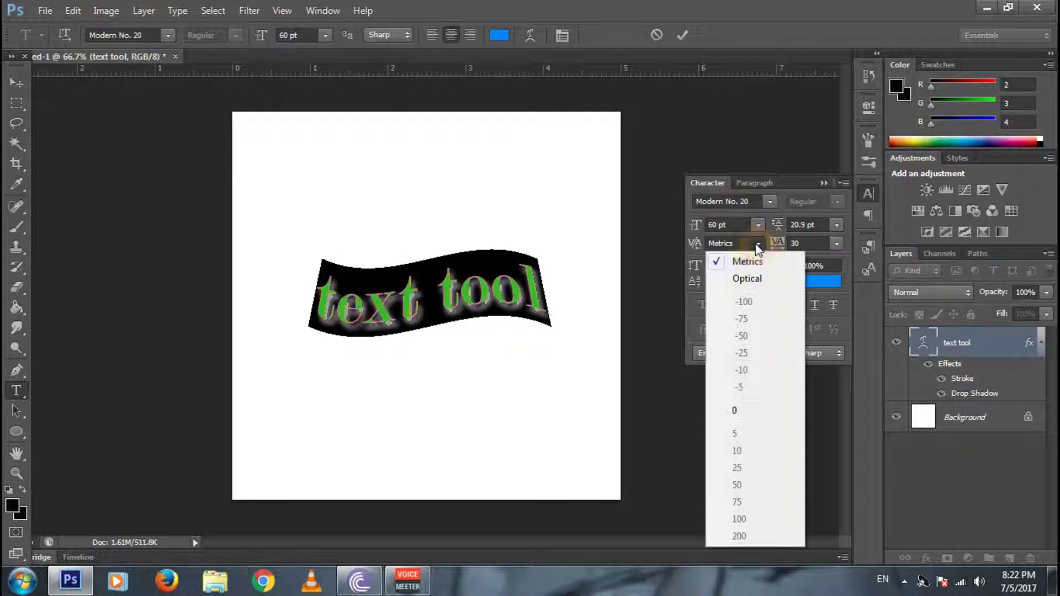
pyautogui.click(745, 410)
pyautogui.moveTo(778, 243); pyautogui.dragTo(791, 248)
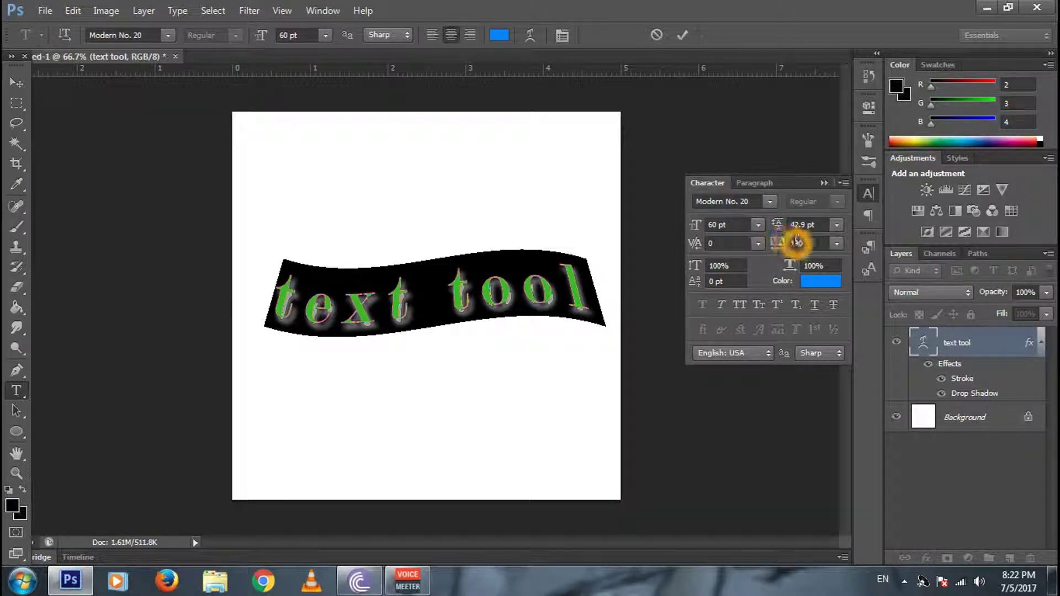
pyautogui.click(795, 240)
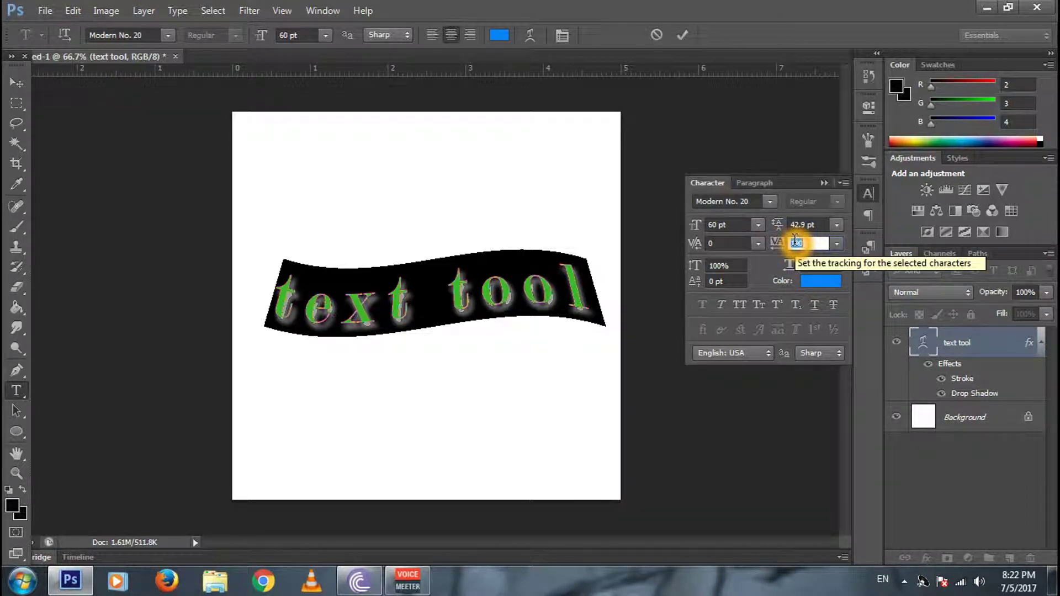
pyautogui.write('0')
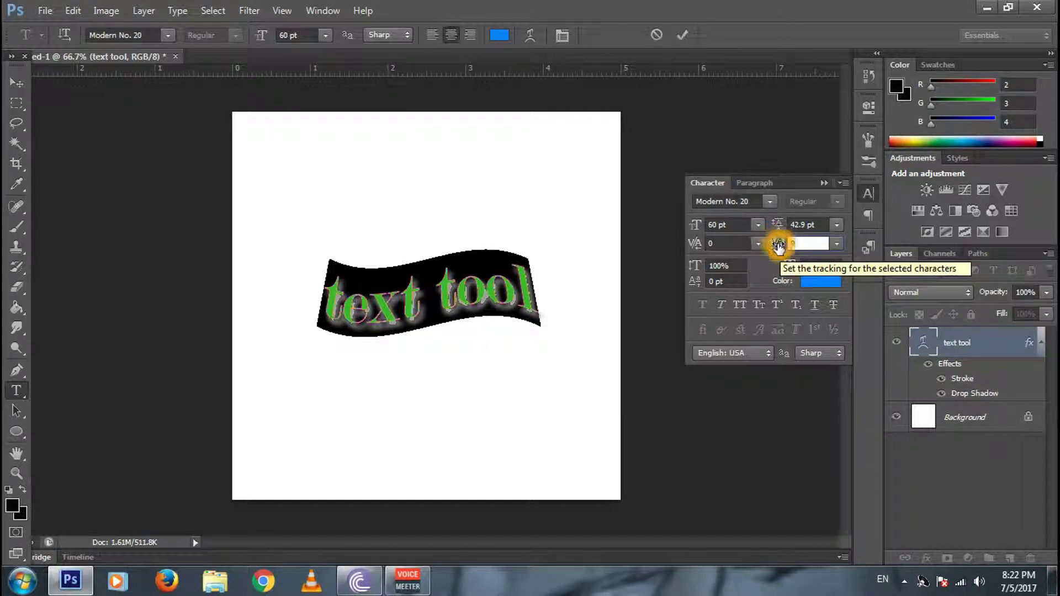
pyautogui.click(709, 42)
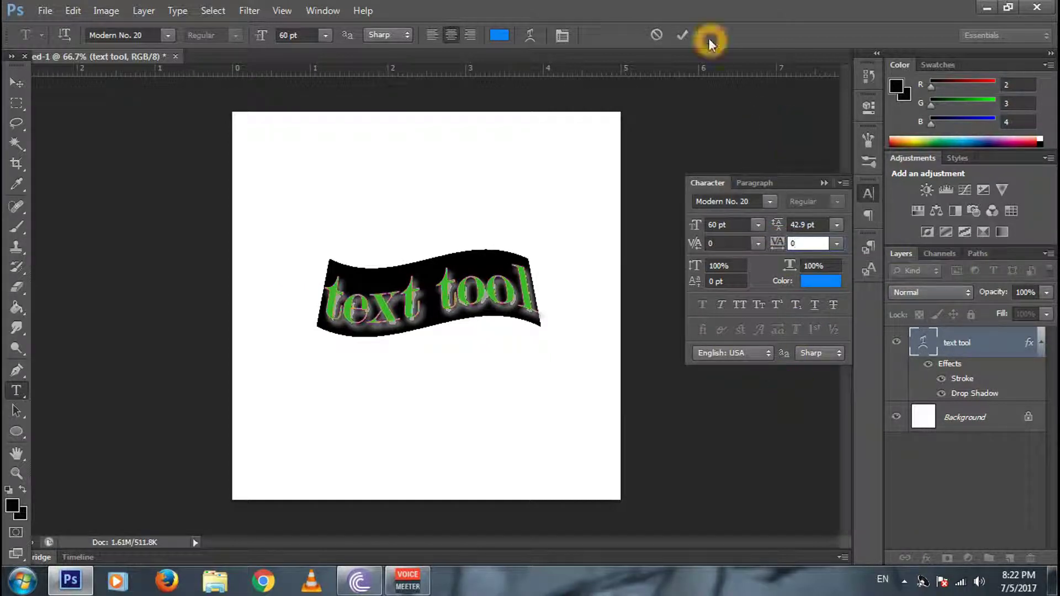
pyautogui.click(684, 34)
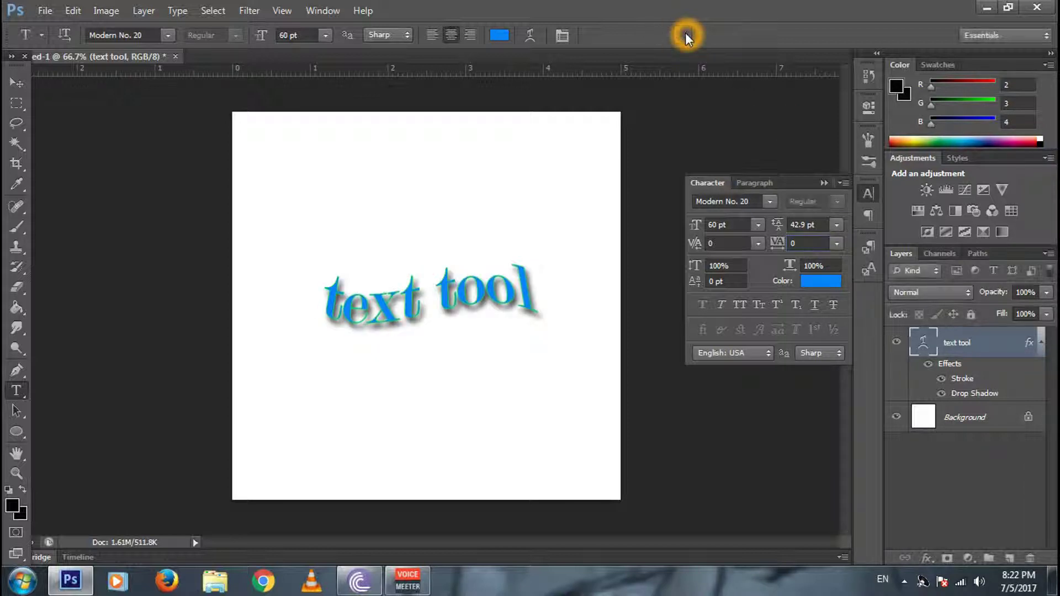
pyautogui.click(17, 83)
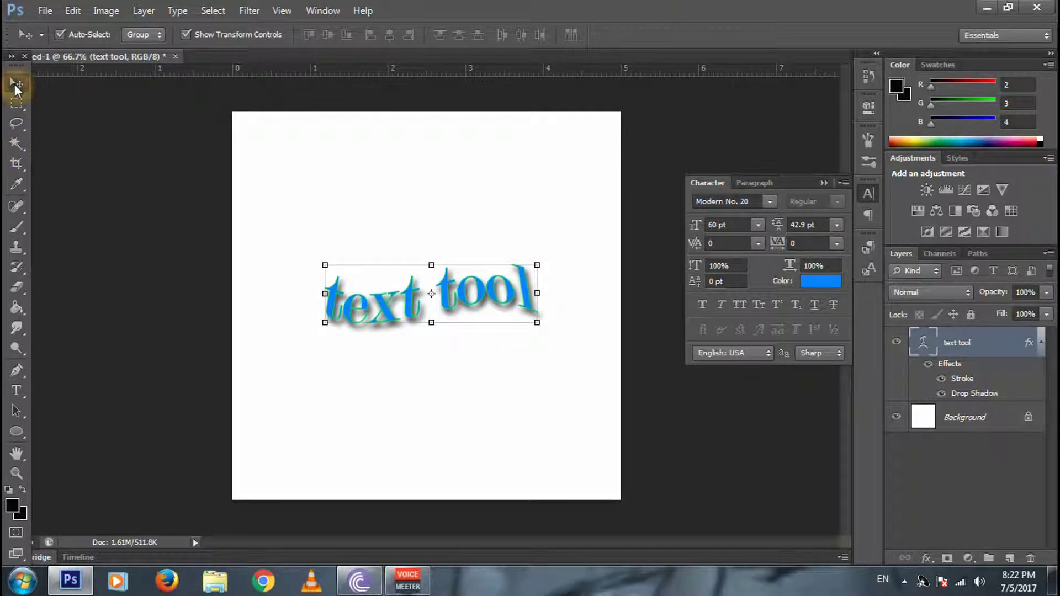
# Move the 'text tool' lettering lower on the canvas
pyautogui.click(822, 182)
pyautogui.click(484, 299)
pyautogui.moveTo(483, 299); pyautogui.dragTo(484, 389)
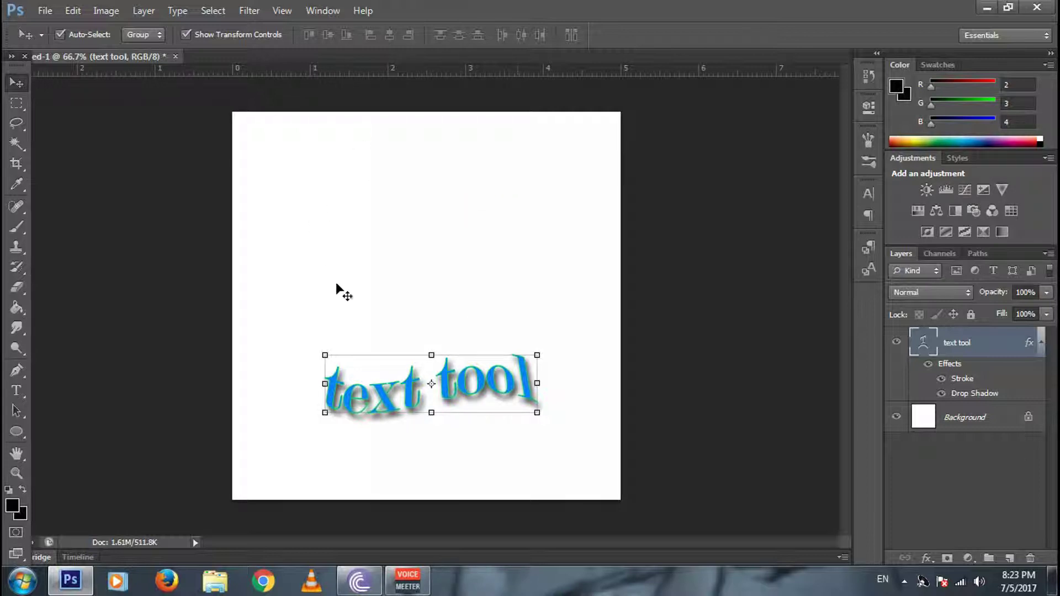
# Draw a 249 px circle with the Ellipse Tool above the text
pyautogui.click(13, 436)
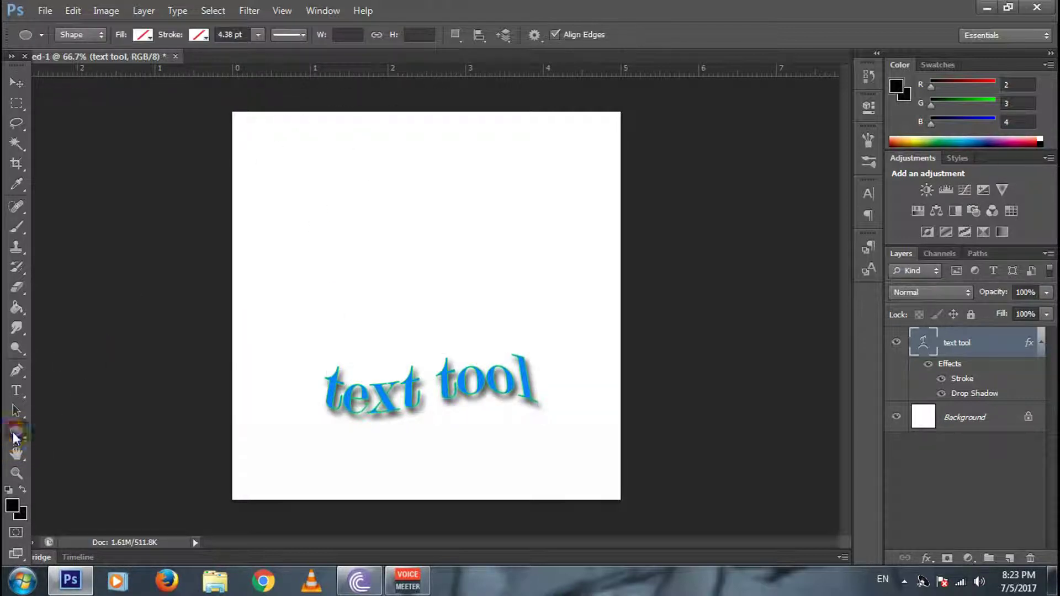
pyautogui.rightClick(13, 436)
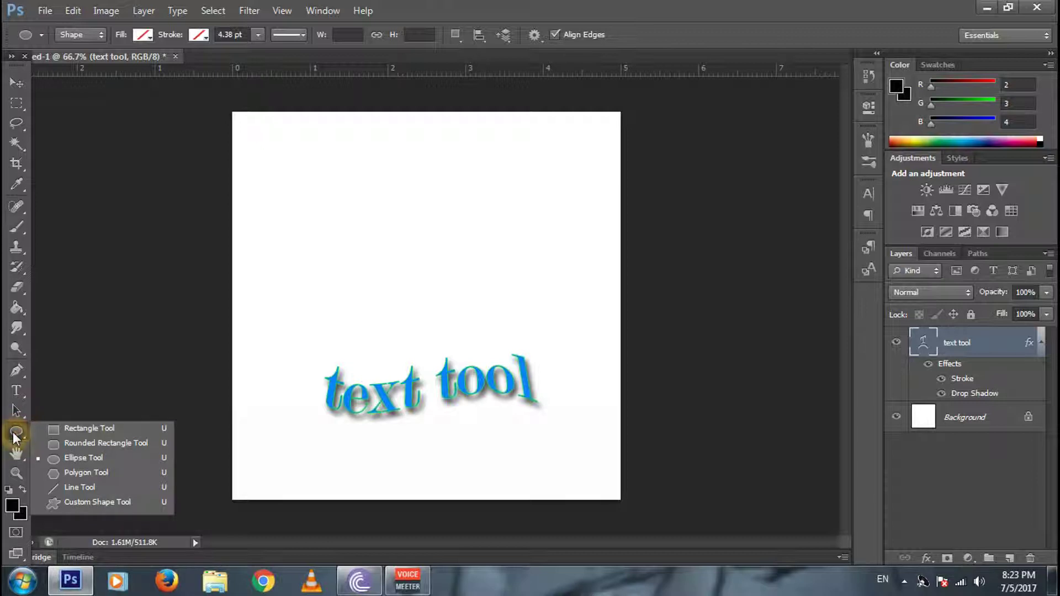
pyautogui.click(101, 461)
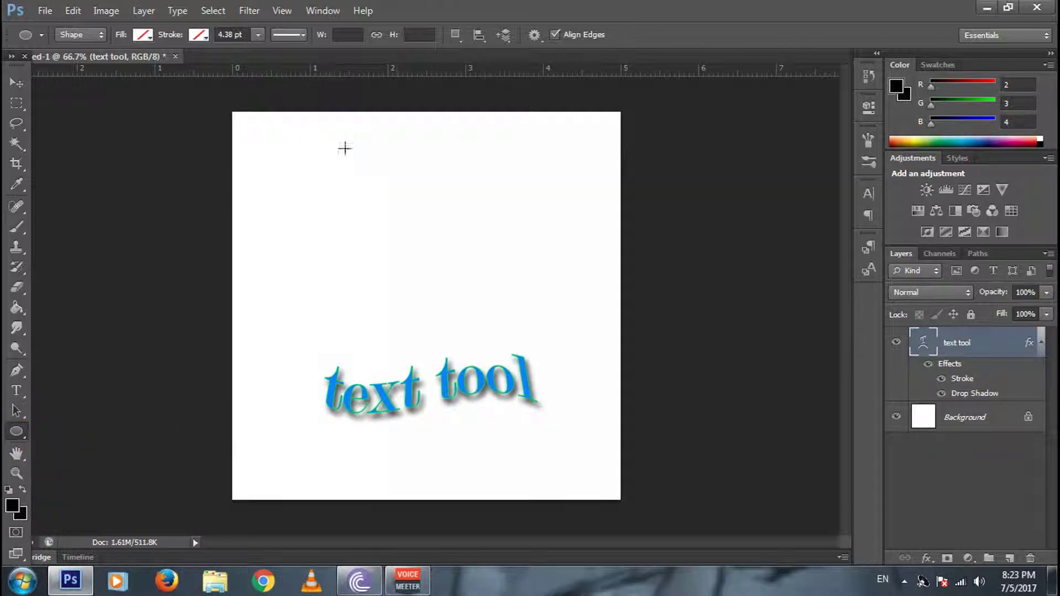
pyautogui.moveTo(374, 148); pyautogui.dragTo(525, 276)
pyautogui.press('shift')
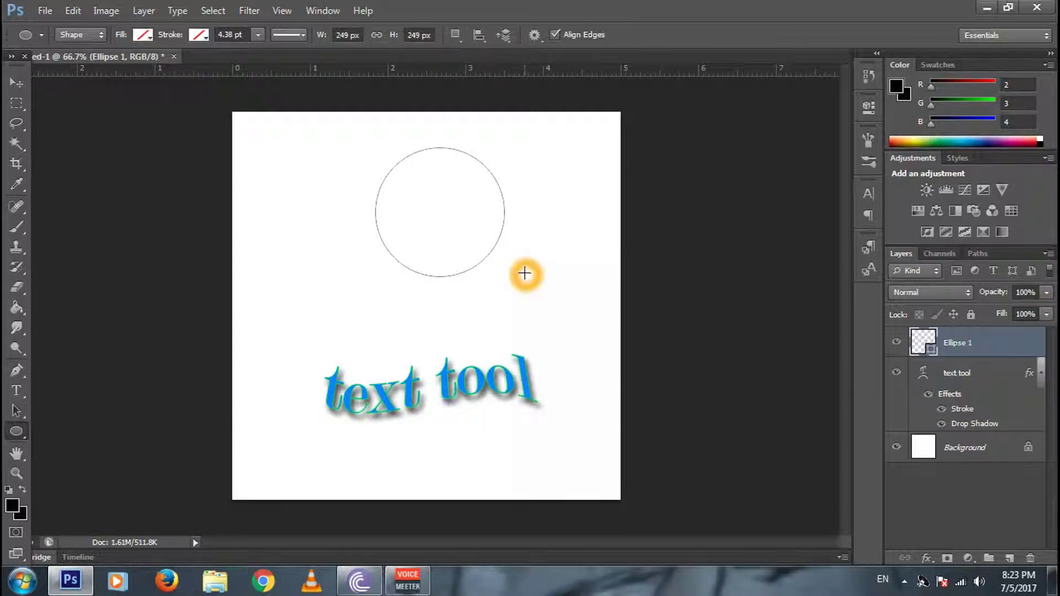
# Type 'sample' along the circle's outline and commit it as a new type layer
pyautogui.click(16, 390)
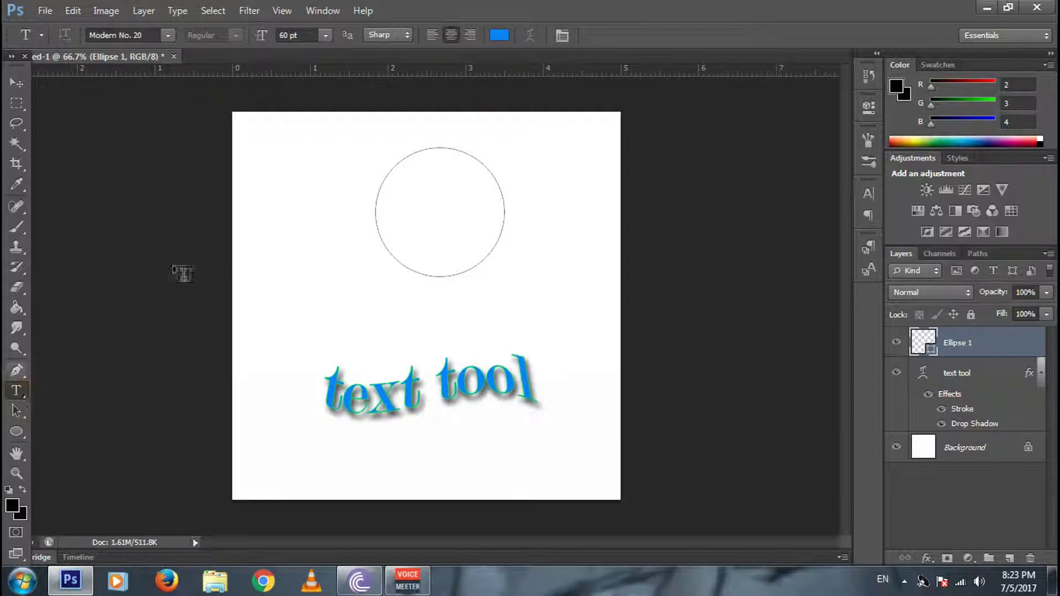
pyautogui.click(356, 212)
pyautogui.click(372, 209)
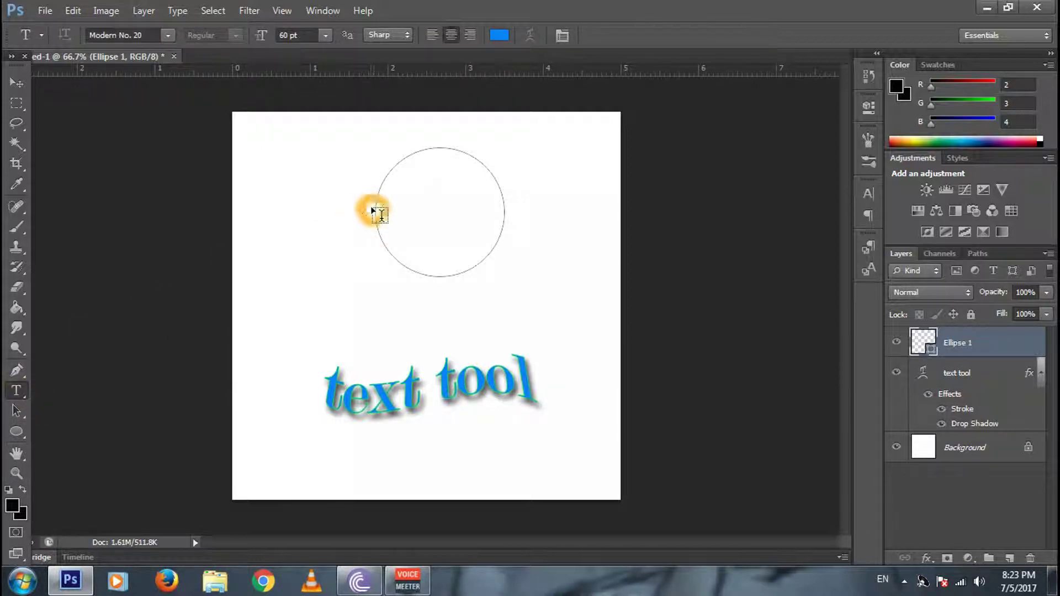
pyautogui.click(375, 207)
pyautogui.click(366, 218)
pyautogui.click(374, 223)
pyautogui.click(377, 220)
pyautogui.click(377, 219)
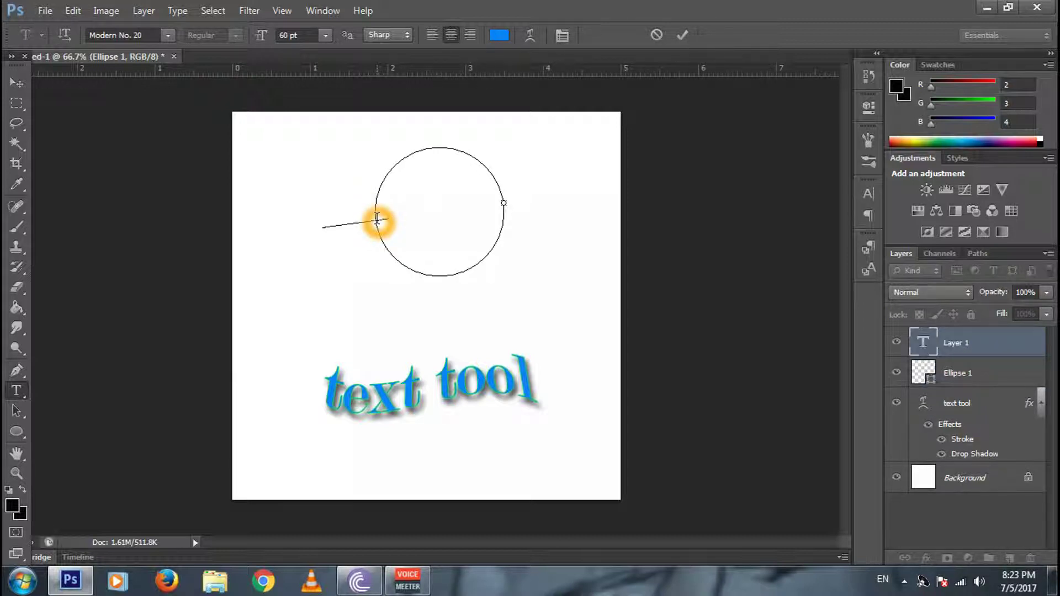
pyautogui.write('sample')
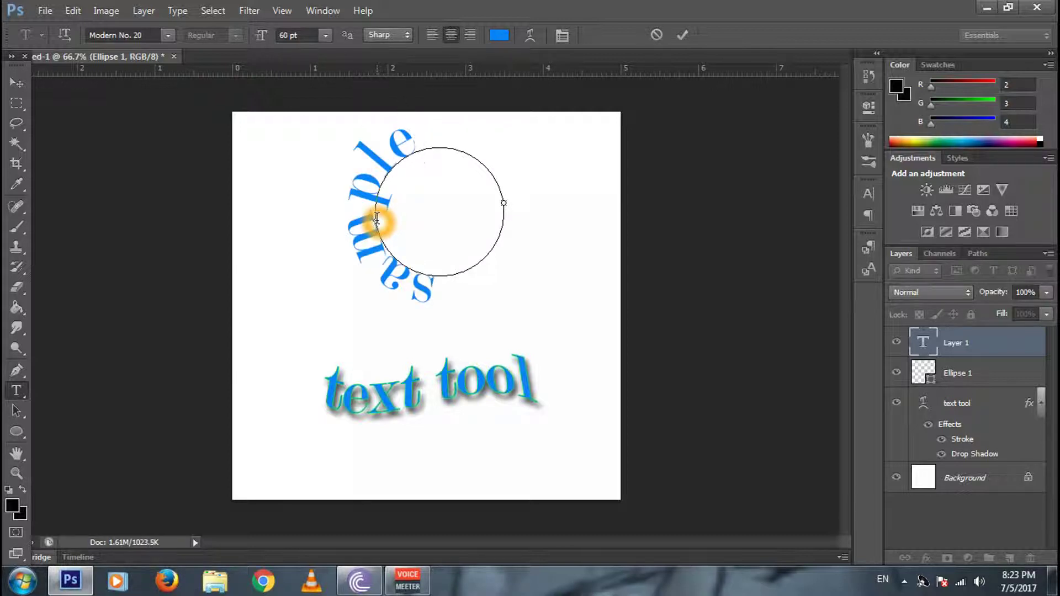
pyautogui.click(682, 35)
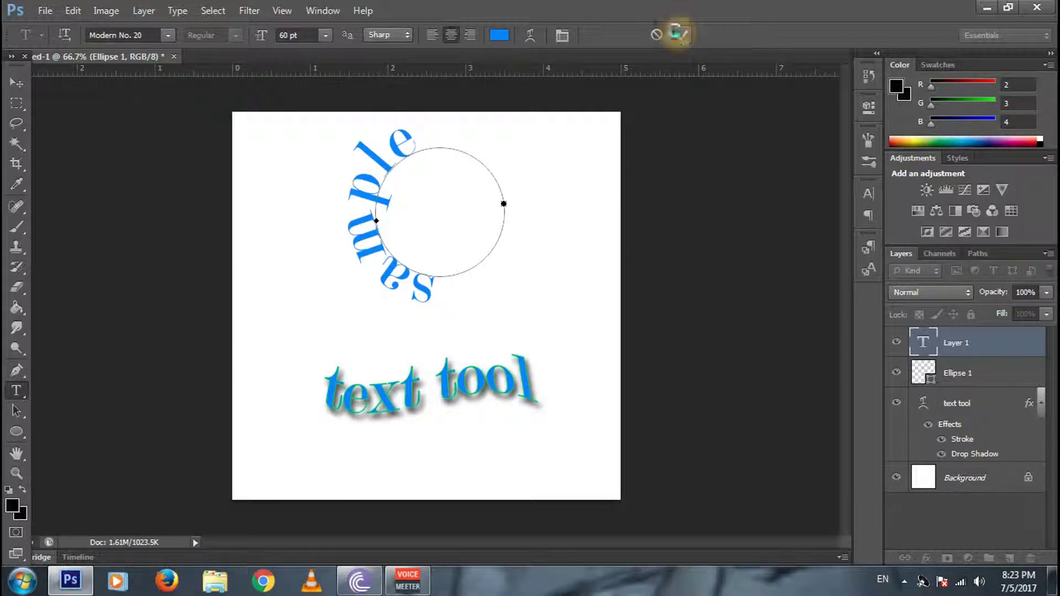
# Rotate the curved 'sample' text about 95° so it arches across the top
pyautogui.click(17, 82)
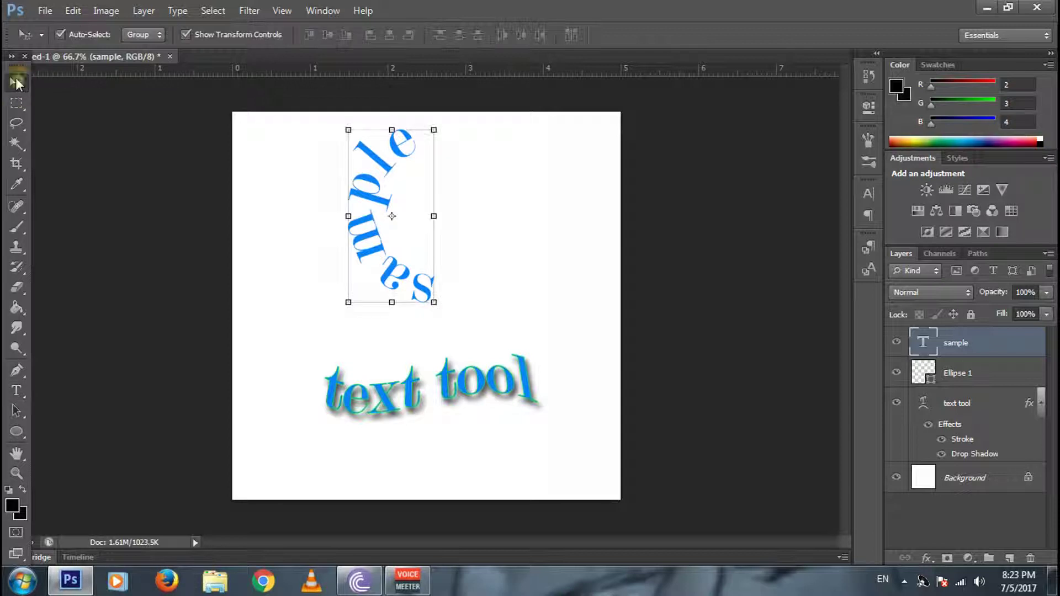
pyautogui.click(435, 125)
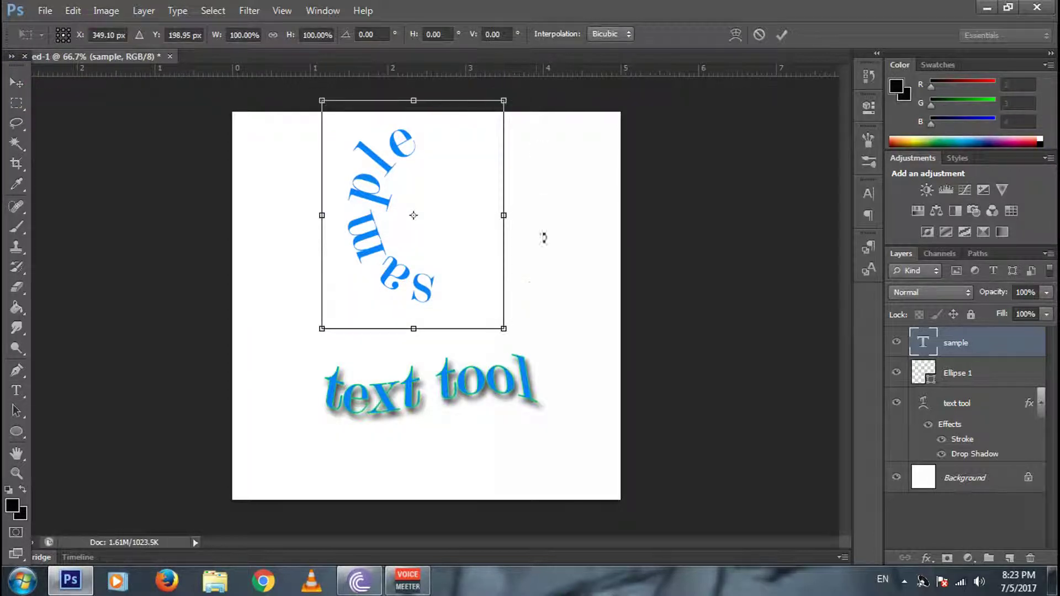
pyautogui.moveTo(523, 343); pyautogui.dragTo(260, 330)
pyautogui.click(783, 34)
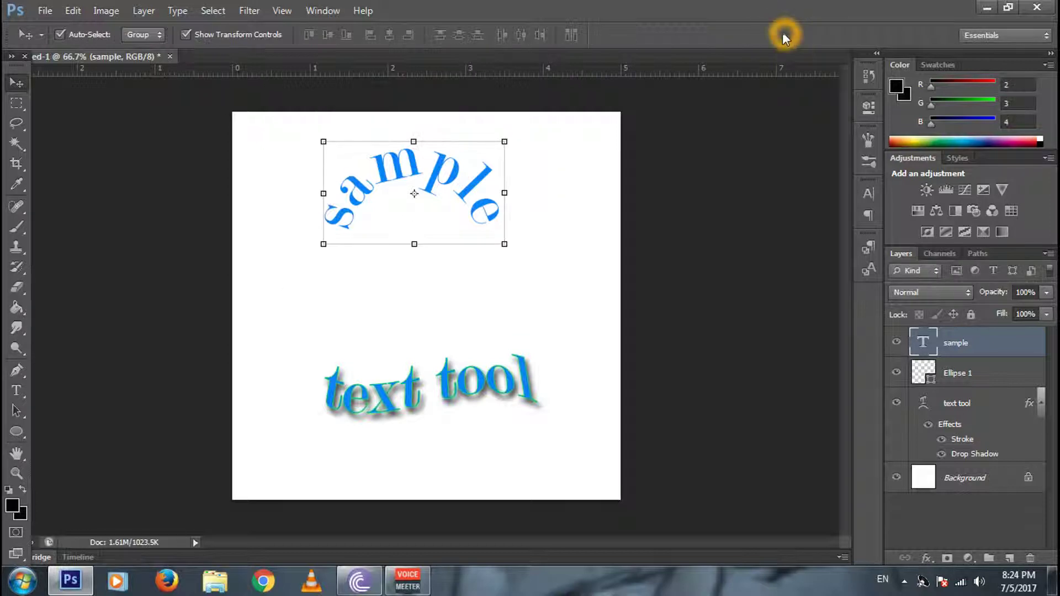
# Shift the 'sample' text slightly down and to the right
pyautogui.click(464, 160)
pyautogui.click(433, 172)
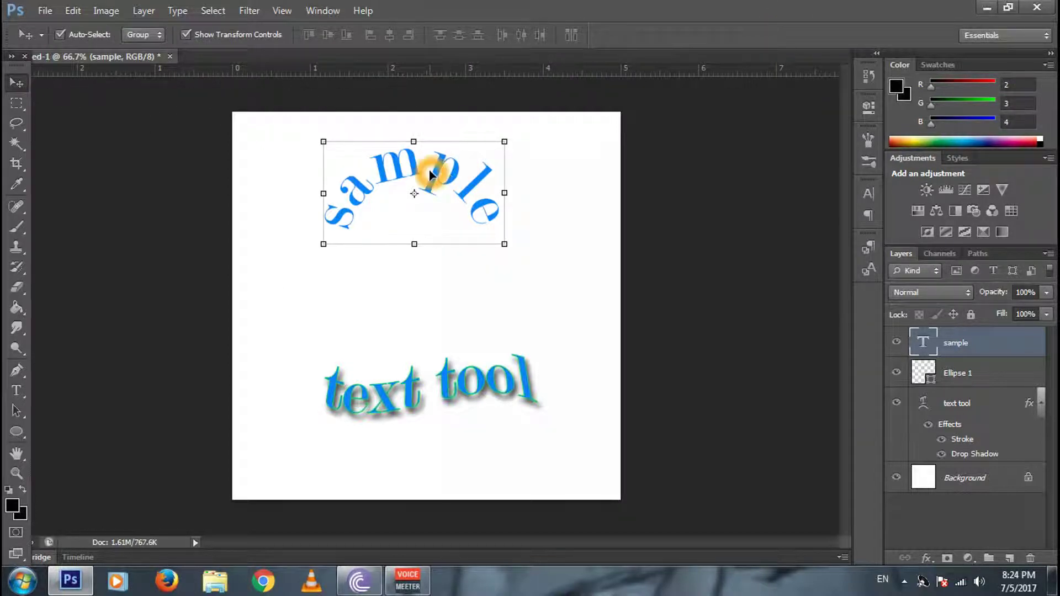
pyautogui.click(434, 175)
pyautogui.moveTo(434, 175); pyautogui.dragTo(452, 195)
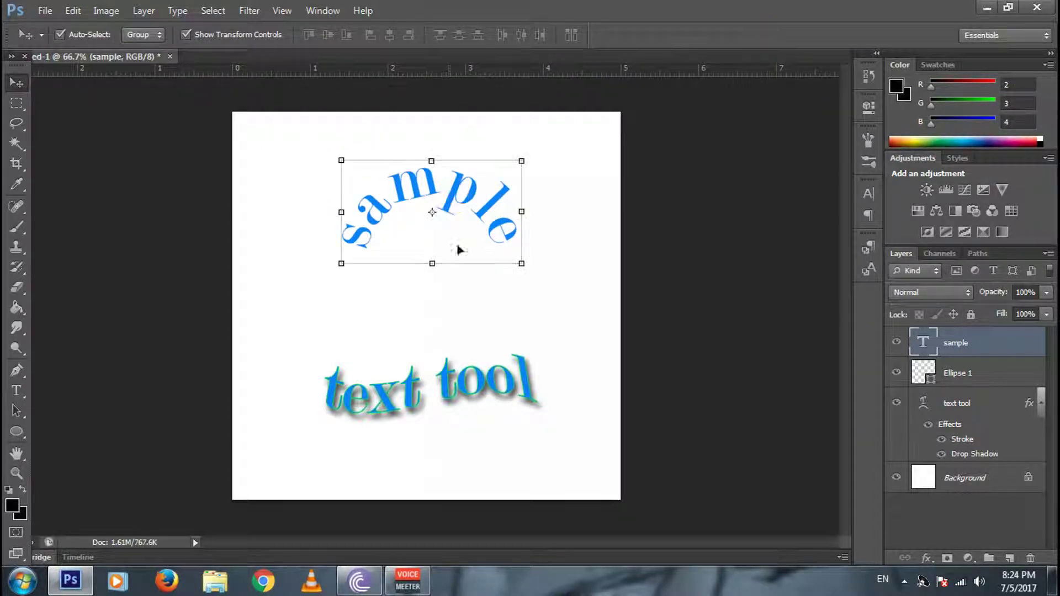